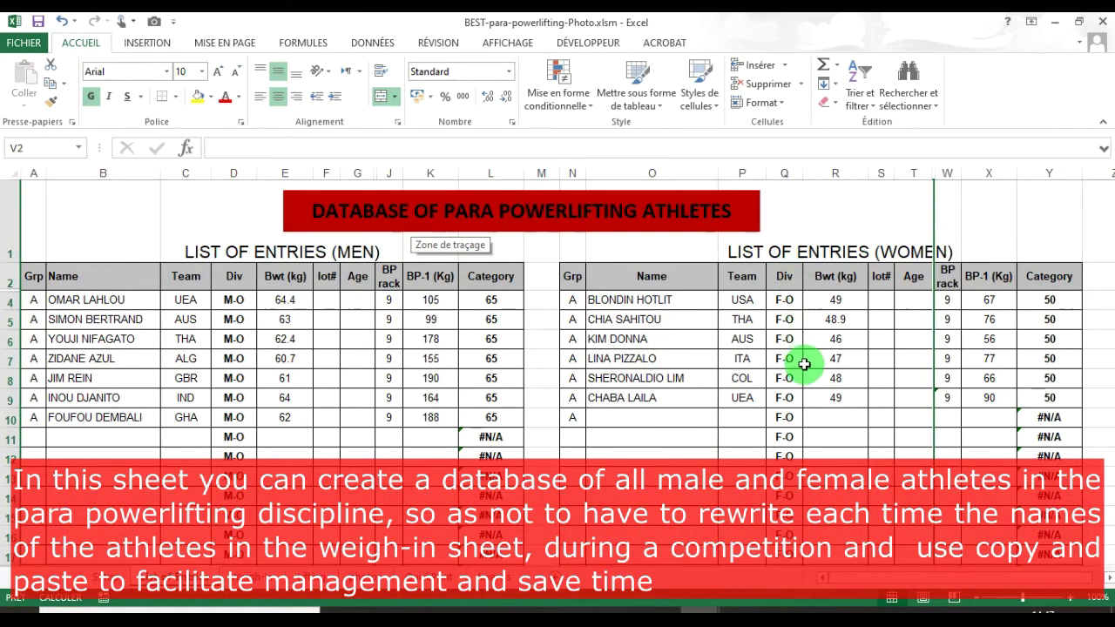
Step: Copy the seven men's entries in rows 4 to 10, from the Grp column through BP-1, on List of Entries
{"action": "left_click", "coordinate": [448, 302]}
{"action": "mouse_move", "coordinate": [447, 302]}
{"action": "left_mouse_down"}
{"action": "mouse_move", "coordinate": [381, 428]}
{"action": "mouse_move", "coordinate": [25, 421]}
{"action": "left_mouse_up"}
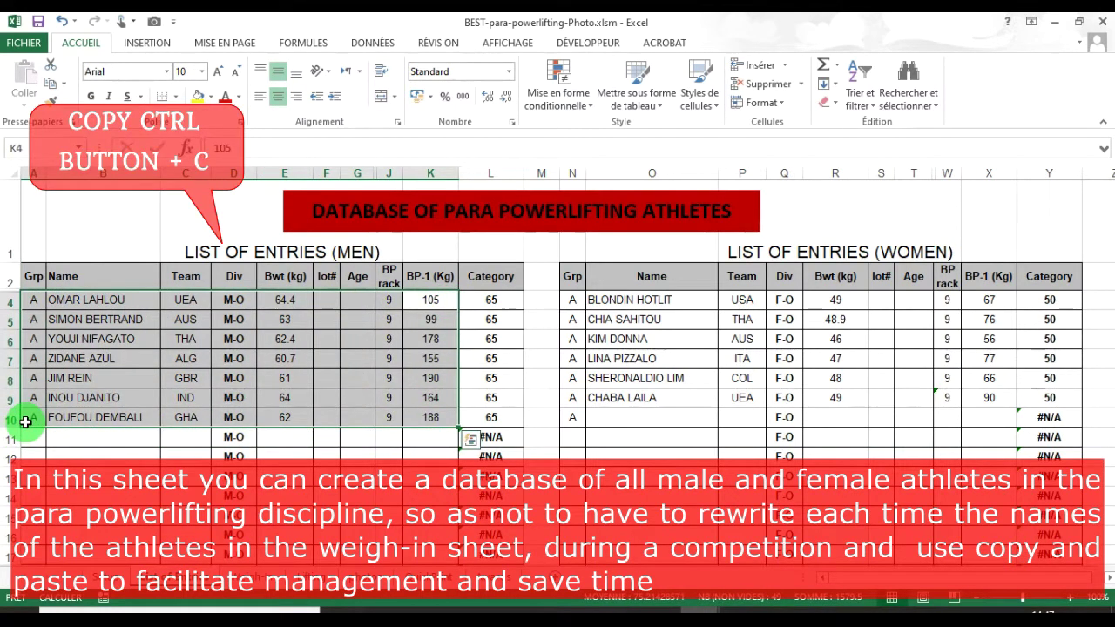
{"action": "key", "text": "ctrl+c"}
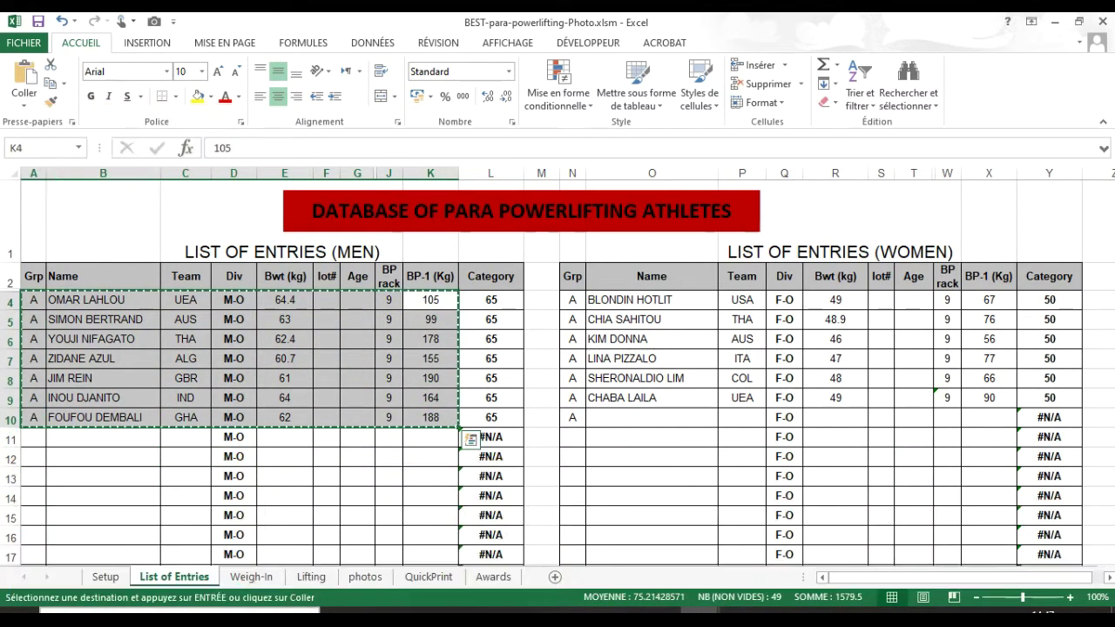
Step: Paste the copied men's entries as values only into the Weigh-In sheet, starting at the first row under the headers
{"action": "left_click", "coordinate": [249, 578]}
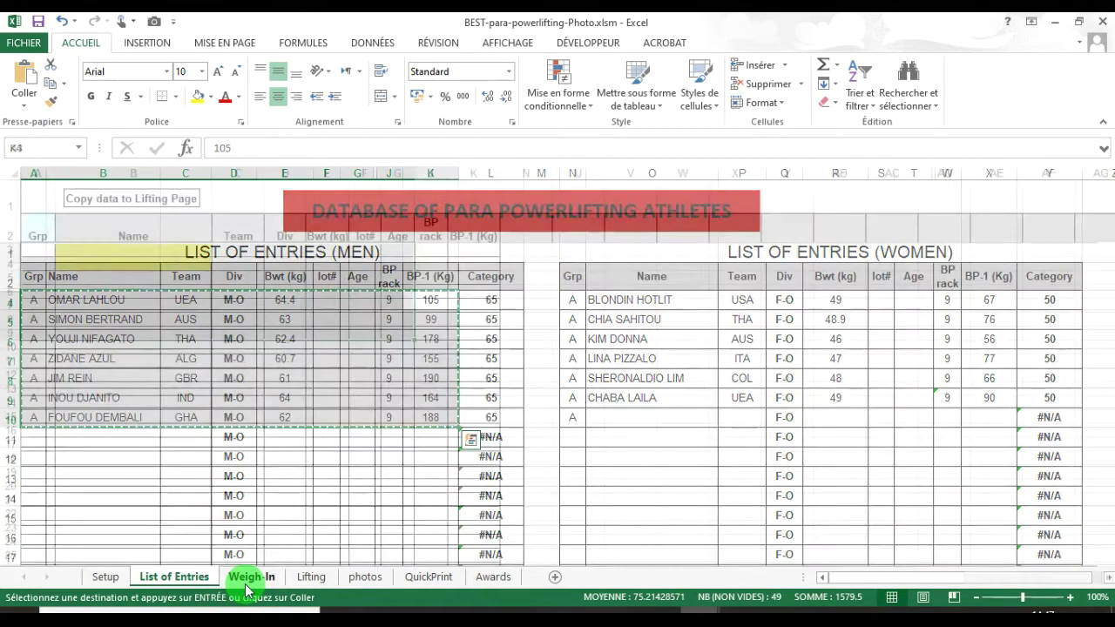
{"action": "left_click_drag", "start_coordinate": [478, 250], "coordinate": [43, 376]}
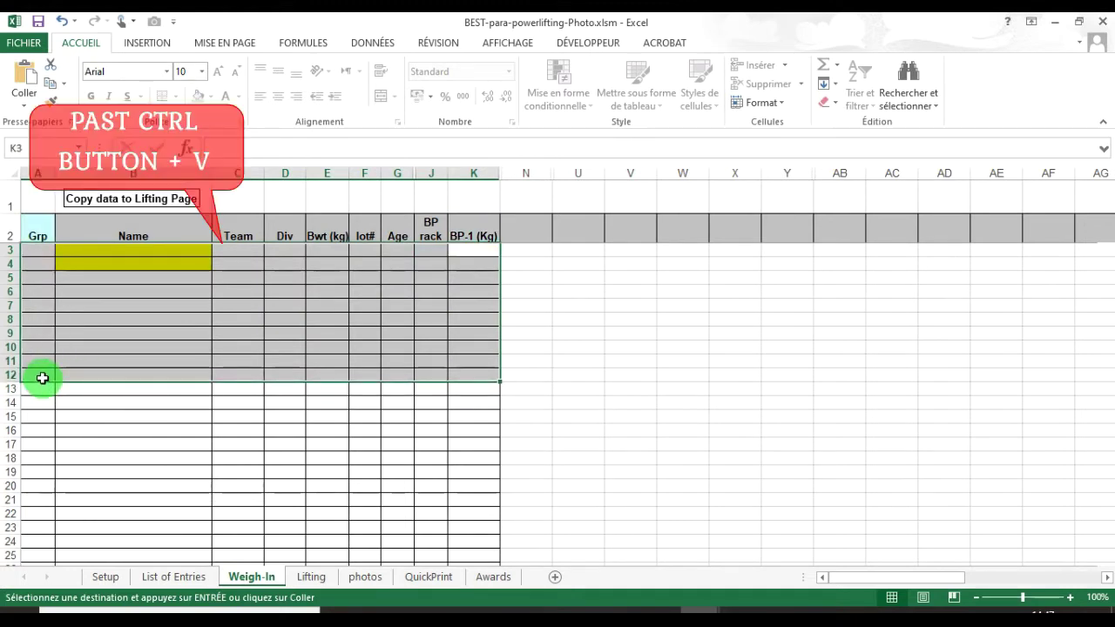
{"action": "right_click", "coordinate": [226, 350]}
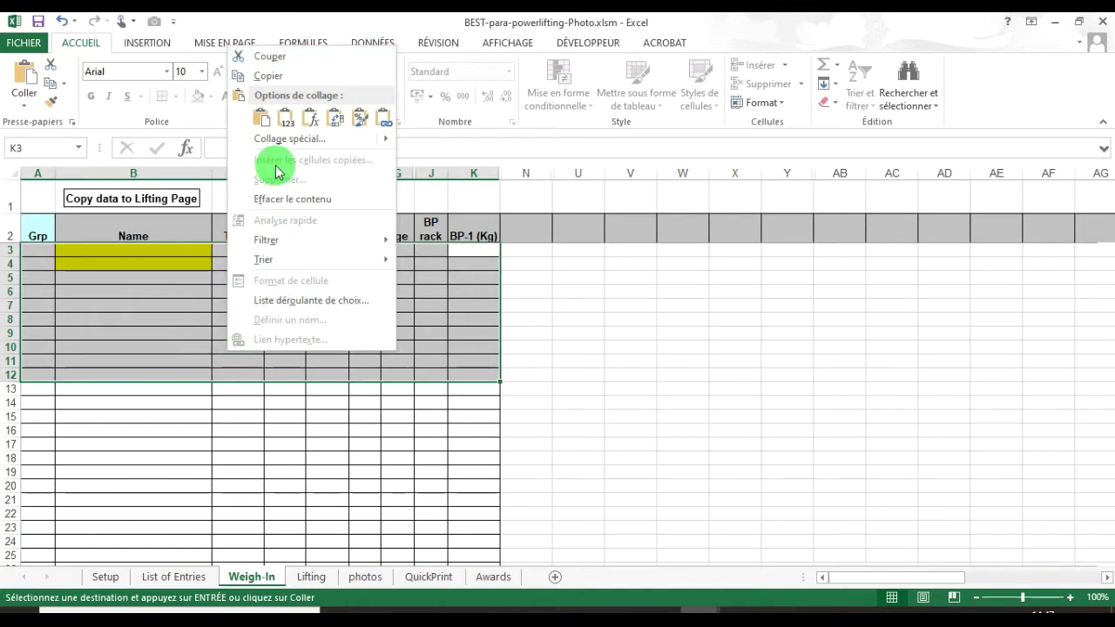
{"action": "mouse_move", "coordinate": [294, 144]}
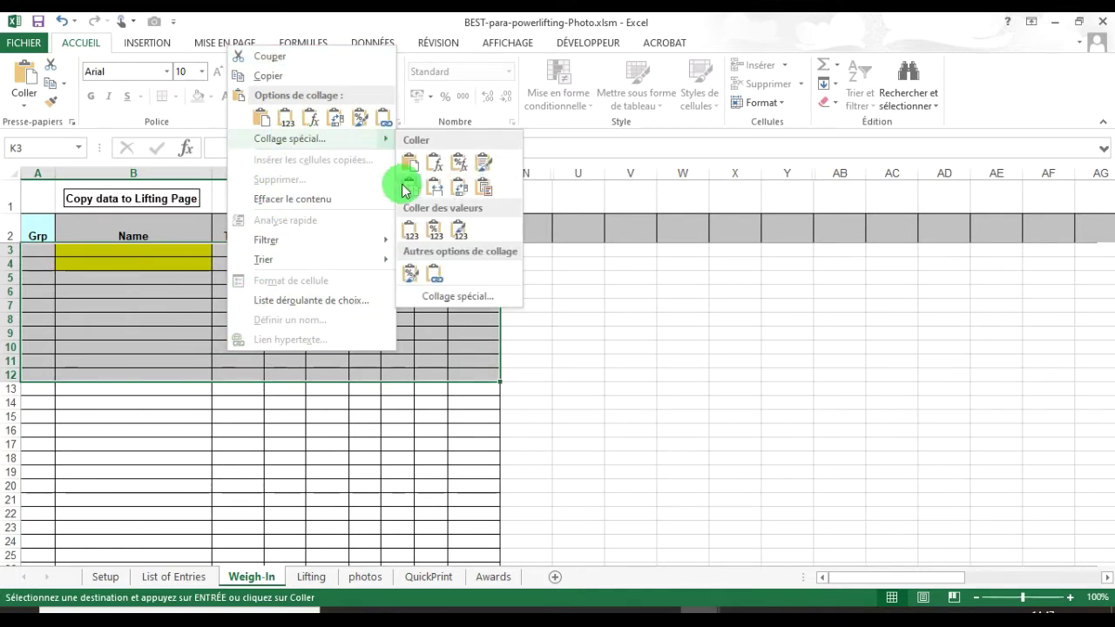
{"action": "left_click", "coordinate": [407, 228]}
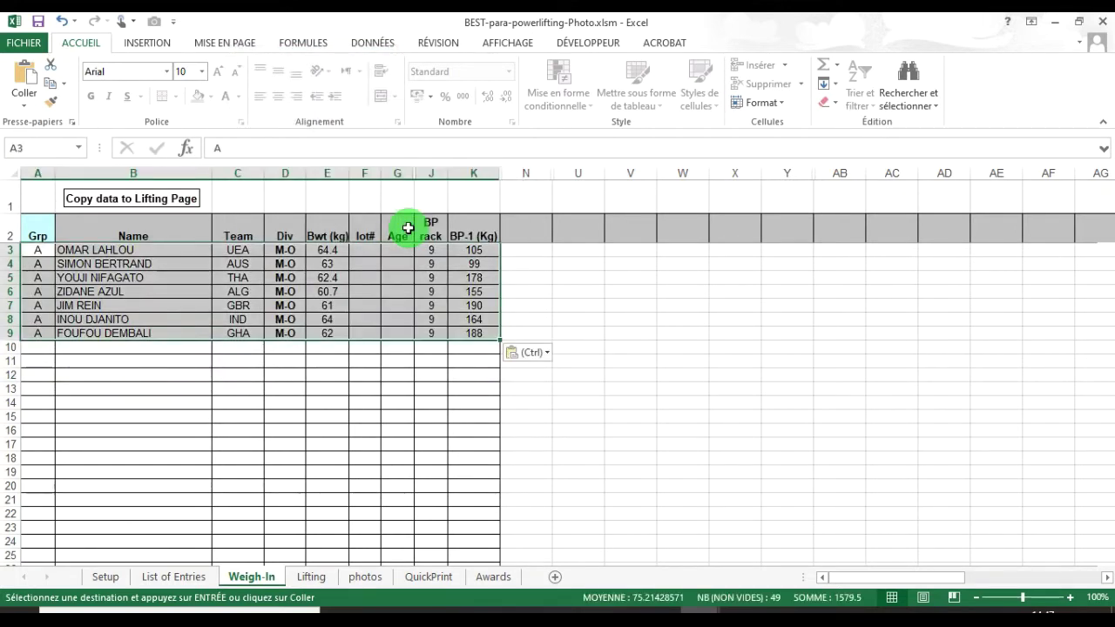
{"action": "left_click", "coordinate": [411, 373]}
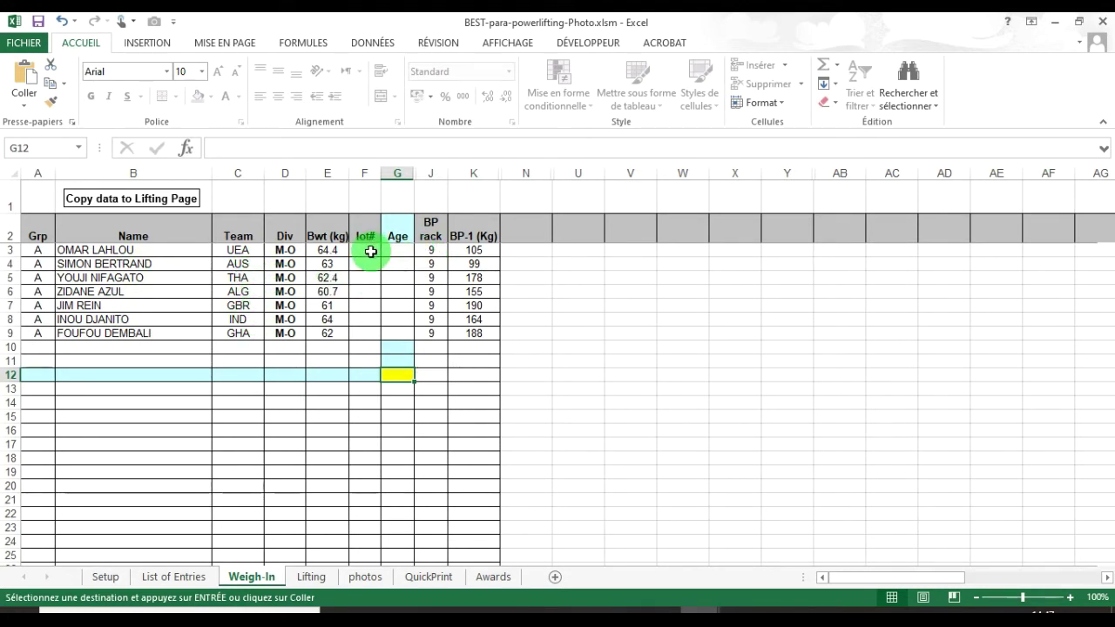
Step: Copy the weigh-in data to the Lifting page and set the current round to Bench Press 1
{"action": "left_click", "coordinate": [173, 206]}
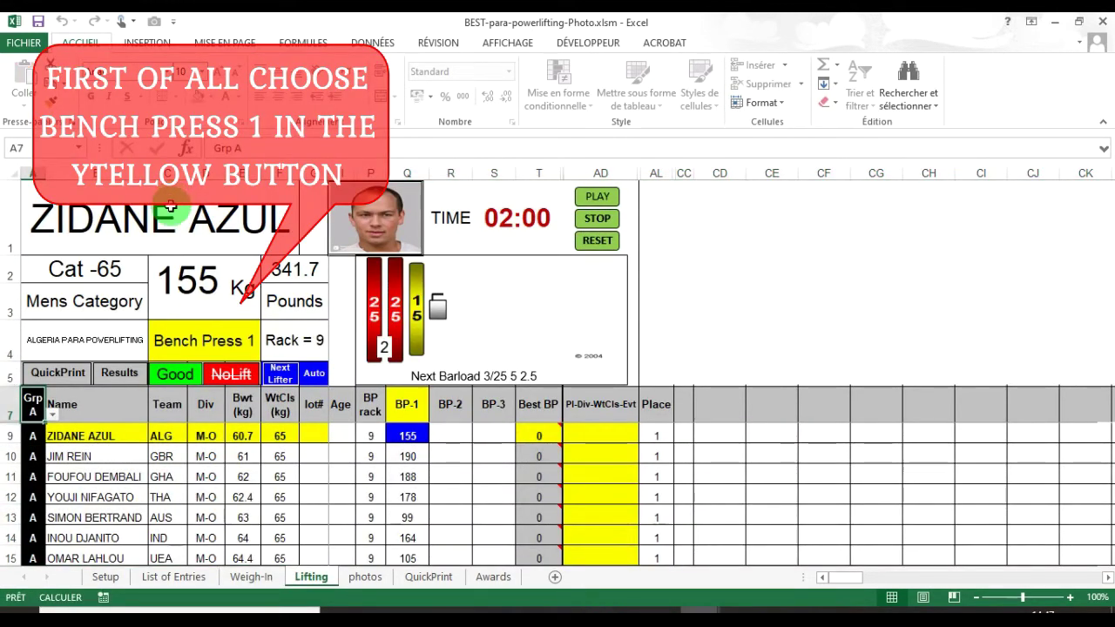
{"action": "left_click", "coordinate": [245, 344]}
{"action": "left_click", "coordinate": [266, 360]}
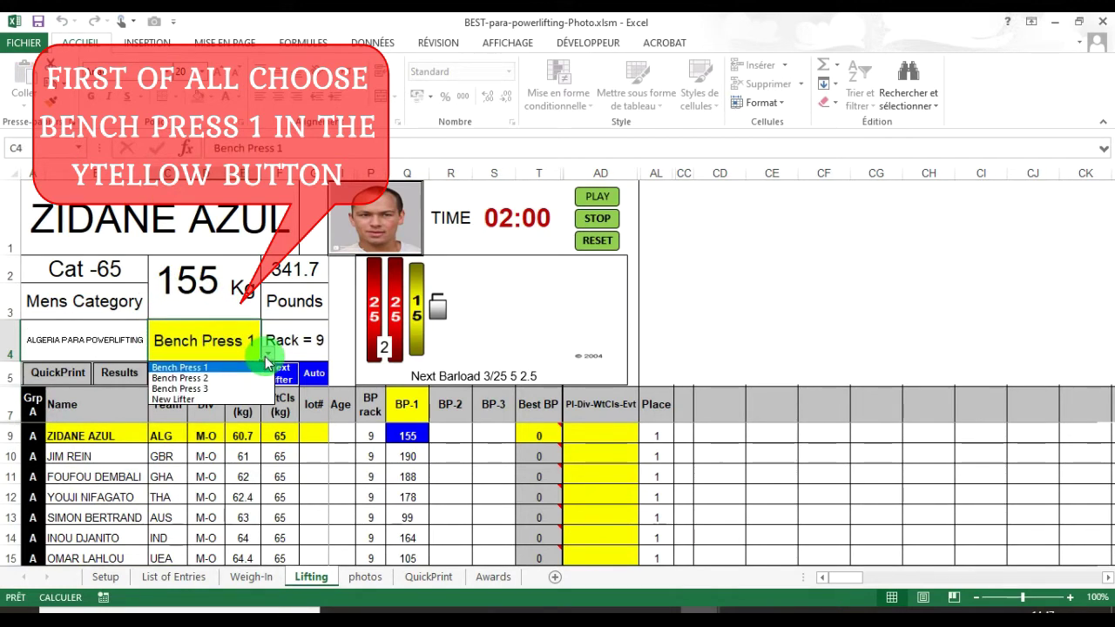
{"action": "left_click", "coordinate": [250, 366]}
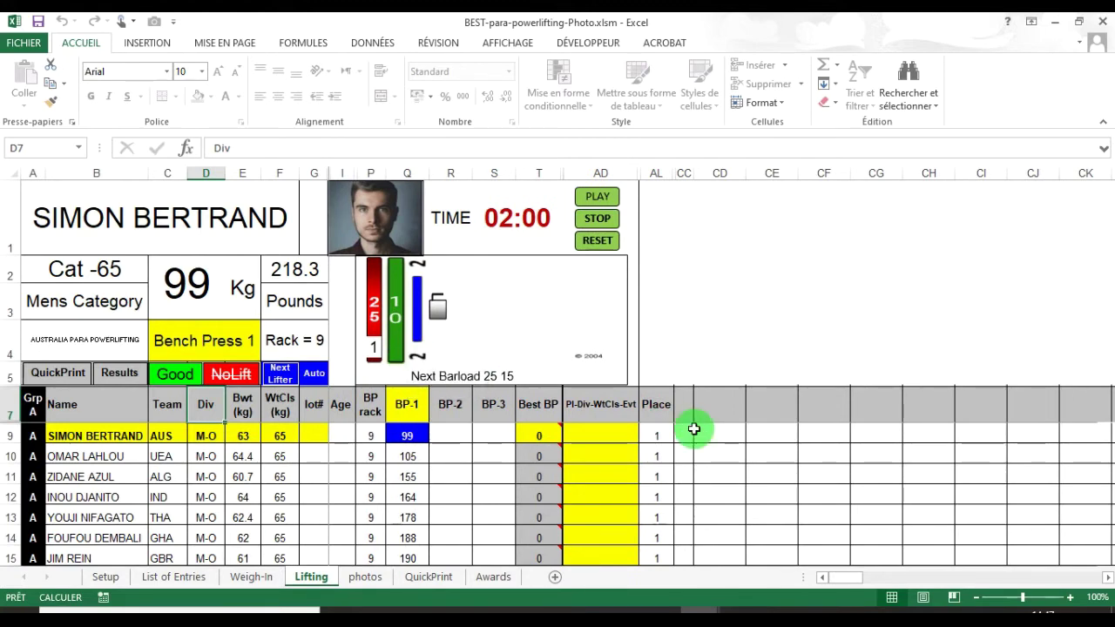
Step: Set the ribbon to hide automatically so the Lifting sheet has more room
{"action": "scroll", "coordinate": [511, 458], "scroll_direction": "down", "scroll_amount": 2}
{"action": "scroll", "coordinate": [511, 458], "scroll_direction": "up", "scroll_amount": 2}
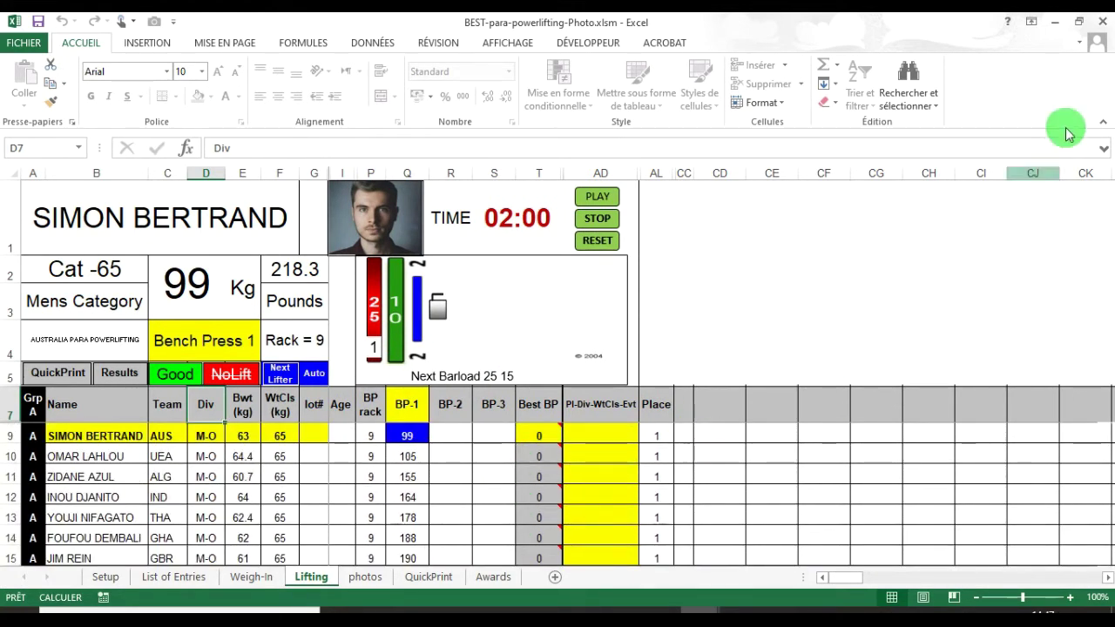
{"action": "left_click", "coordinate": [1033, 23]}
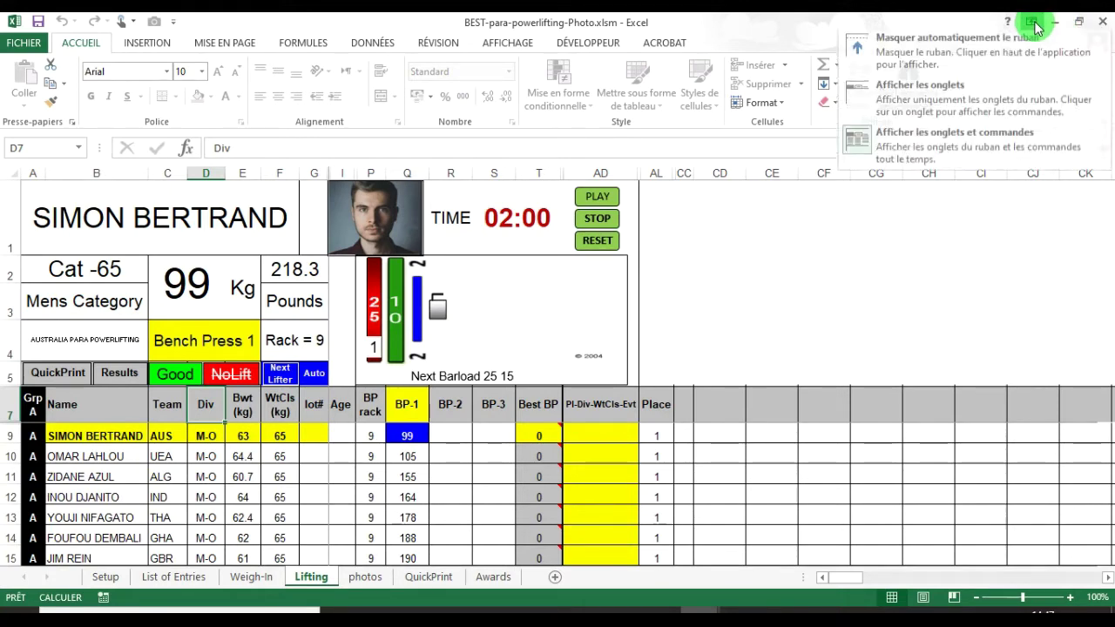
{"action": "left_click", "coordinate": [981, 49]}
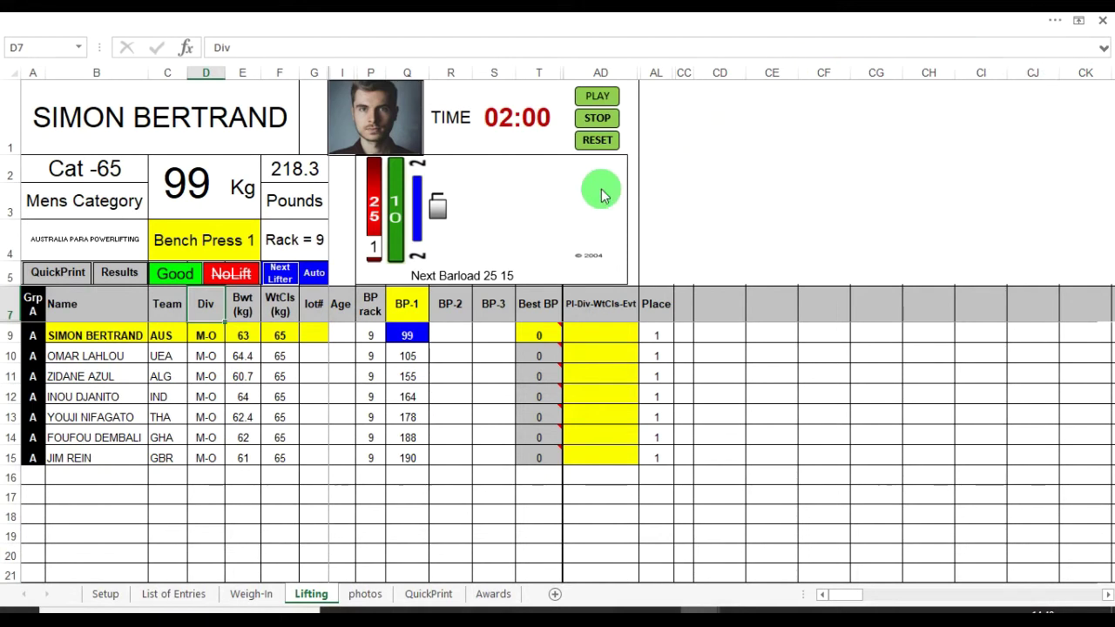
Step: Start the lift timer for the first athlete and stop it
{"action": "left_click", "coordinate": [604, 102]}
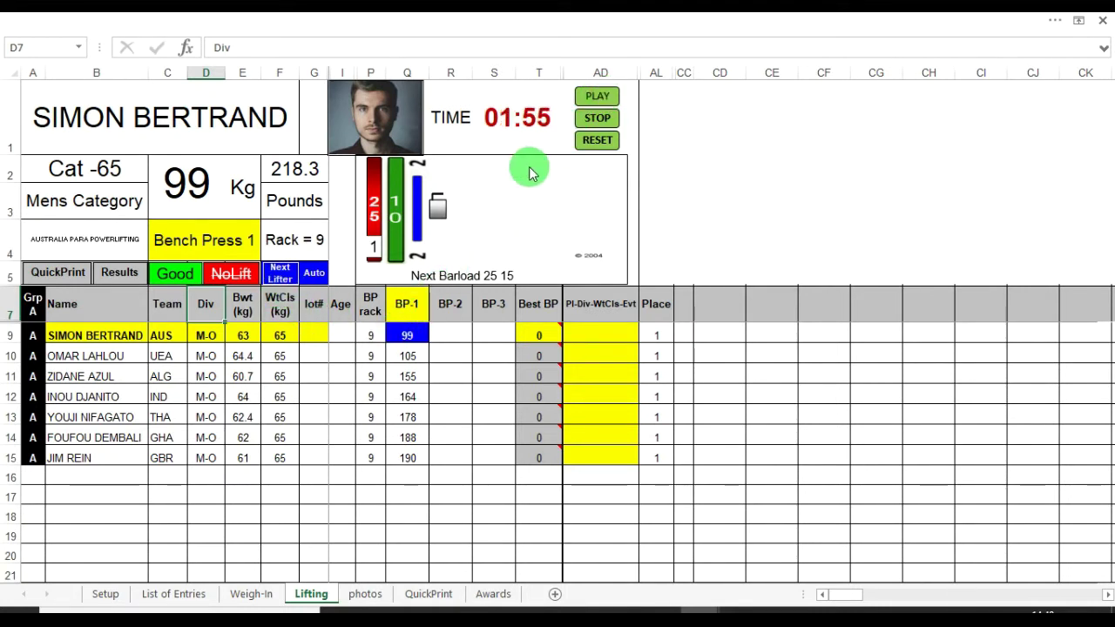
{"action": "left_click", "coordinate": [606, 124]}
{"action": "left_click", "coordinate": [604, 120]}
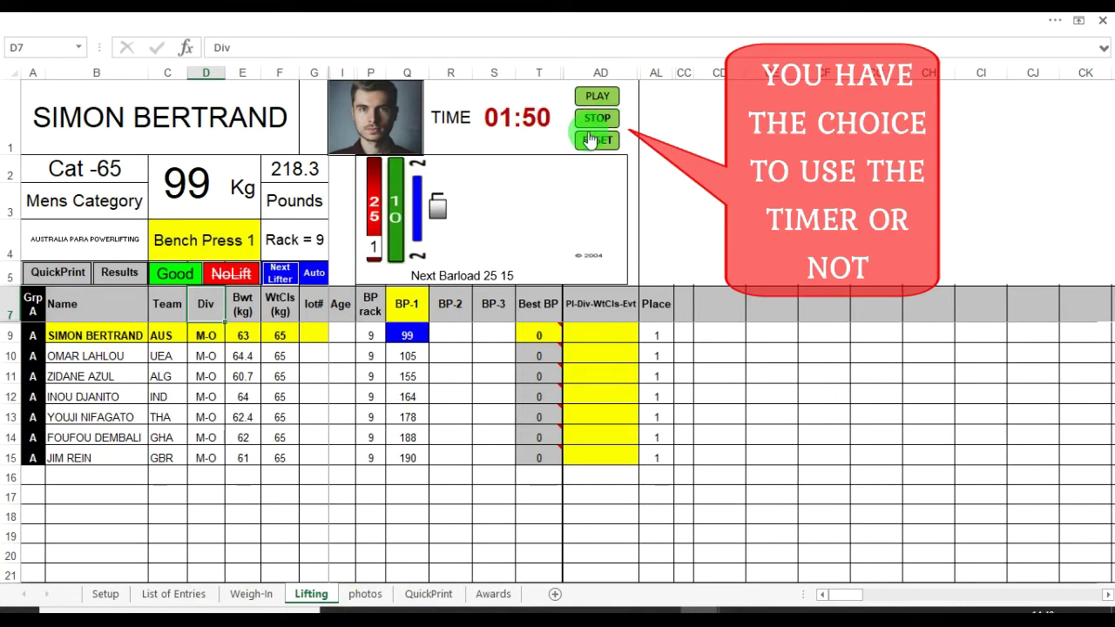
Step: Judge the first-round lifts in rows 9 and 10 as good, entering 100 and 120 in BP-2 and restarting the timer between them
{"action": "left_click", "coordinate": [172, 274]}
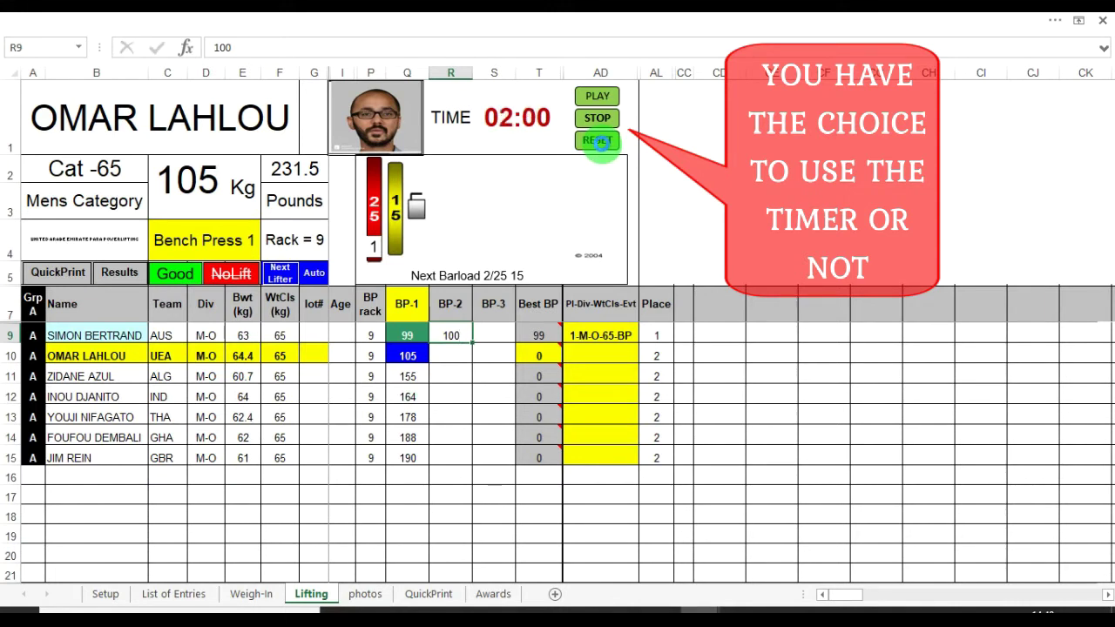
{"action": "left_click", "coordinate": [598, 95]}
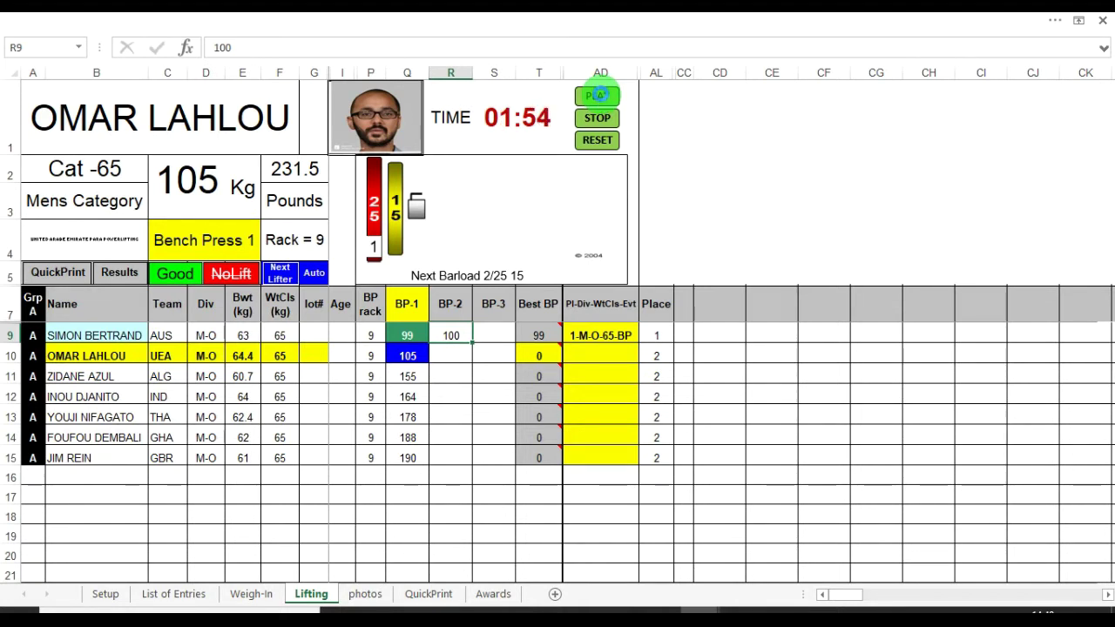
{"action": "left_click", "coordinate": [174, 274]}
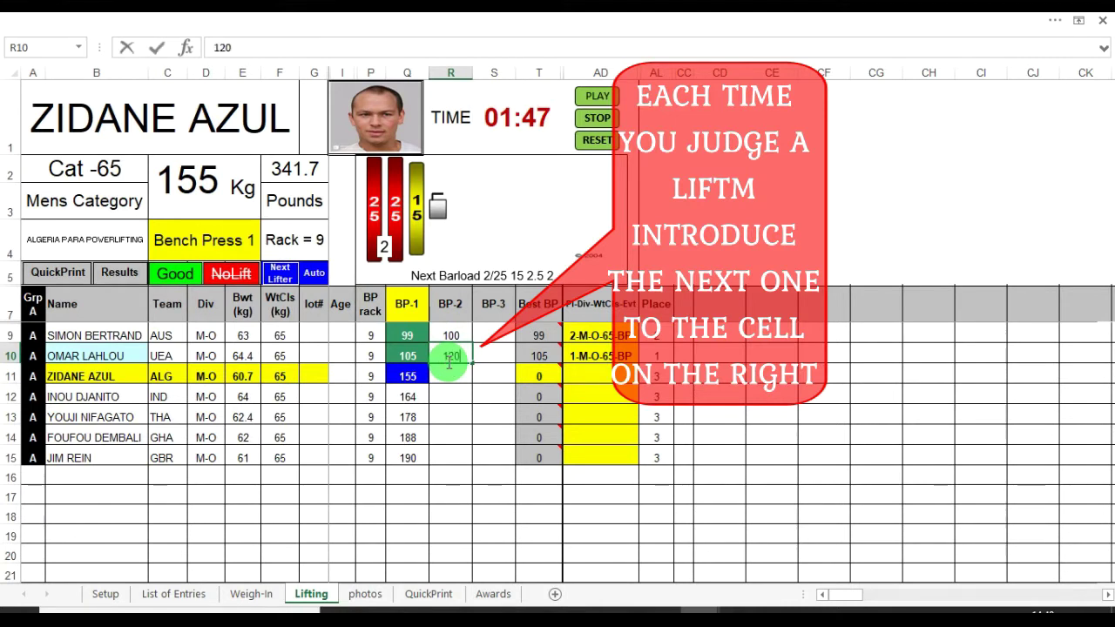
Step: Reset the timer, run it for the athlete in row 11, and stop it
{"action": "left_click", "coordinate": [597, 140]}
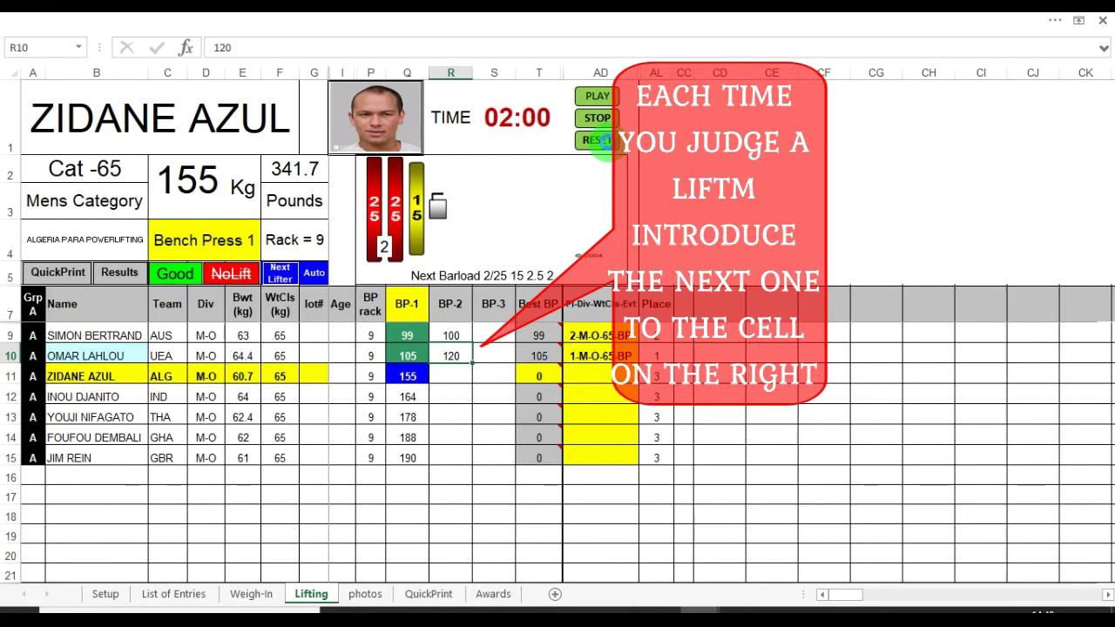
{"action": "left_click", "coordinate": [597, 100]}
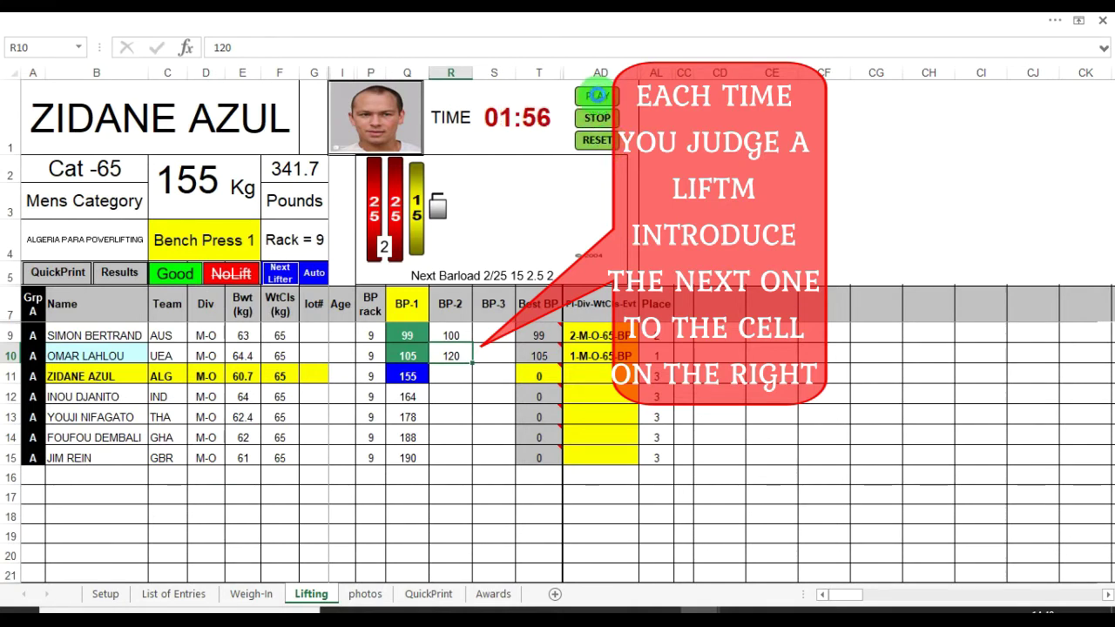
{"action": "left_click", "coordinate": [596, 139]}
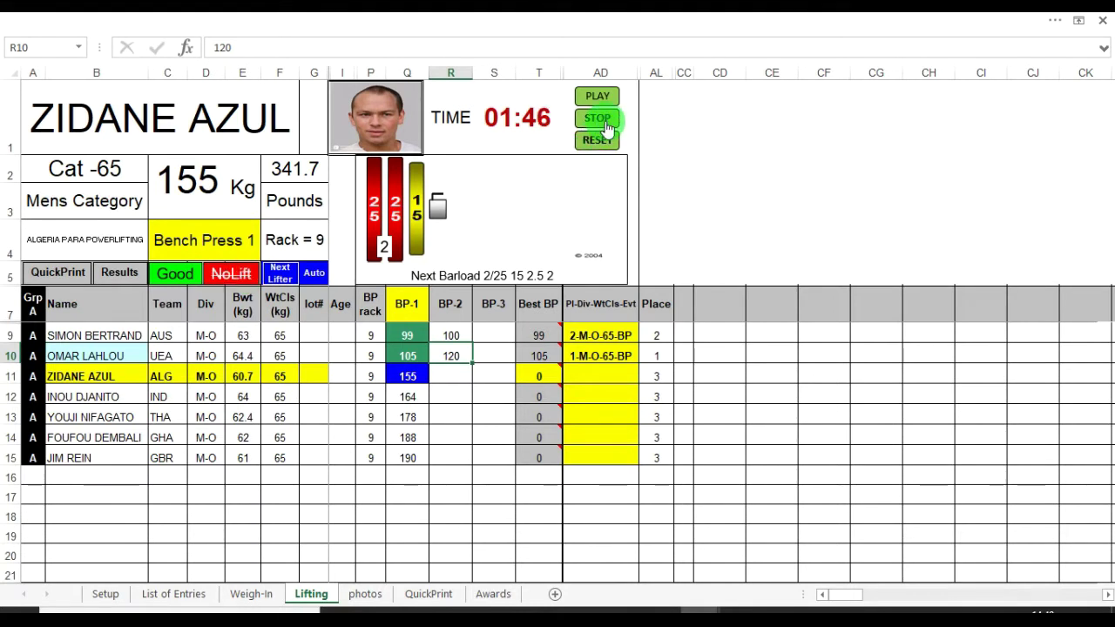
Step: Judge the first-round lifts in rows 11 to 15, failing rows 11 and 14, and enter 155, 170, 180, 188 and 192 in BP-2
{"action": "left_click", "coordinate": [244, 275]}
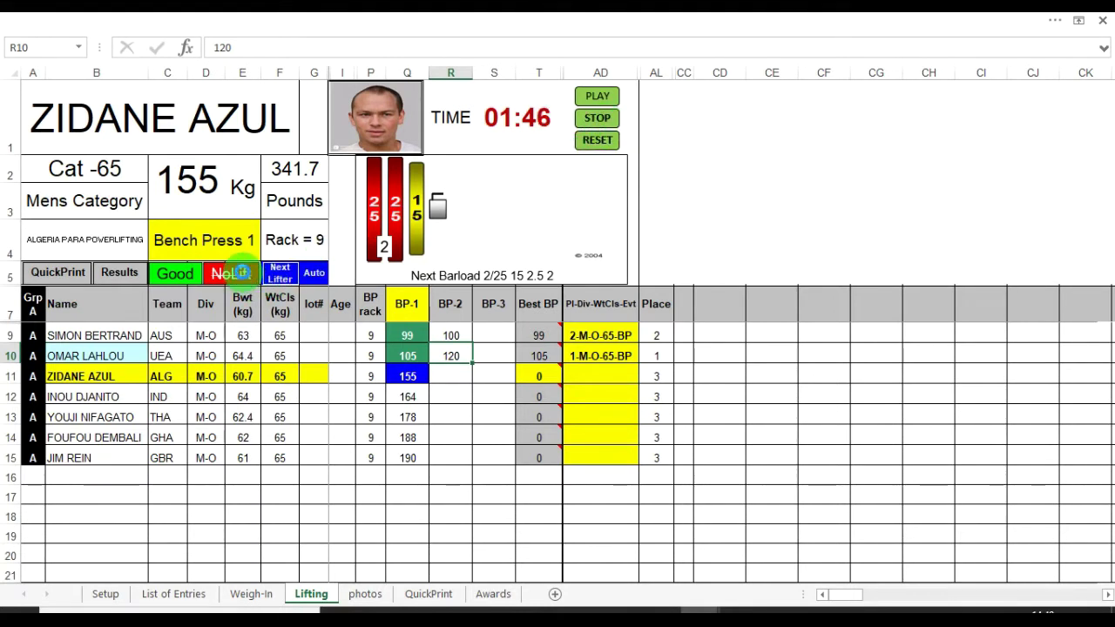
{"action": "left_click", "coordinate": [435, 385]}
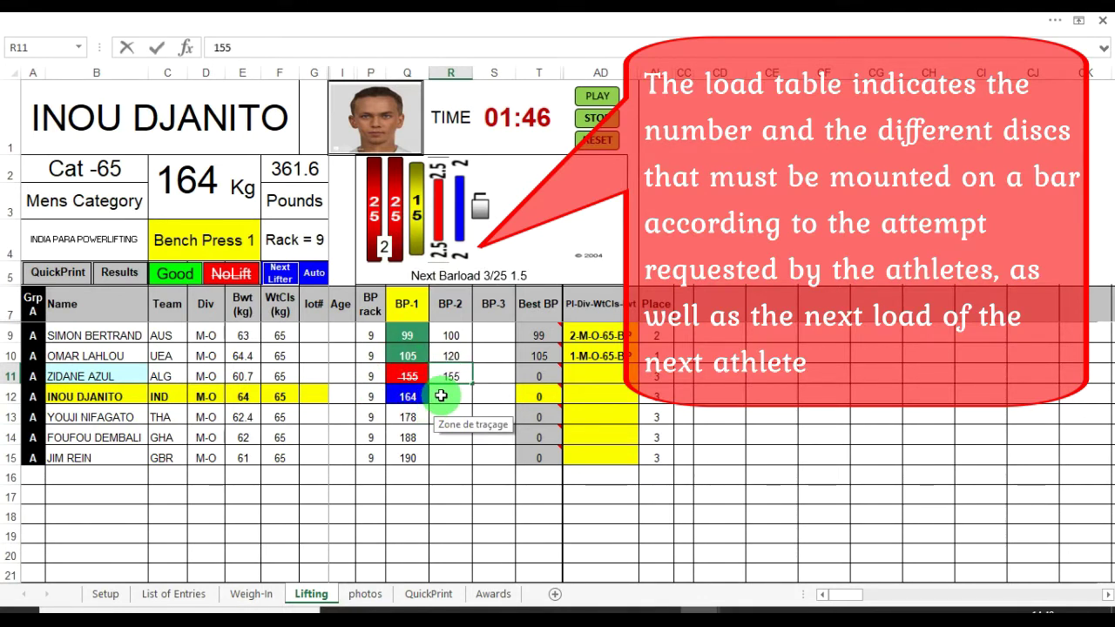
{"action": "left_click", "coordinate": [183, 278]}
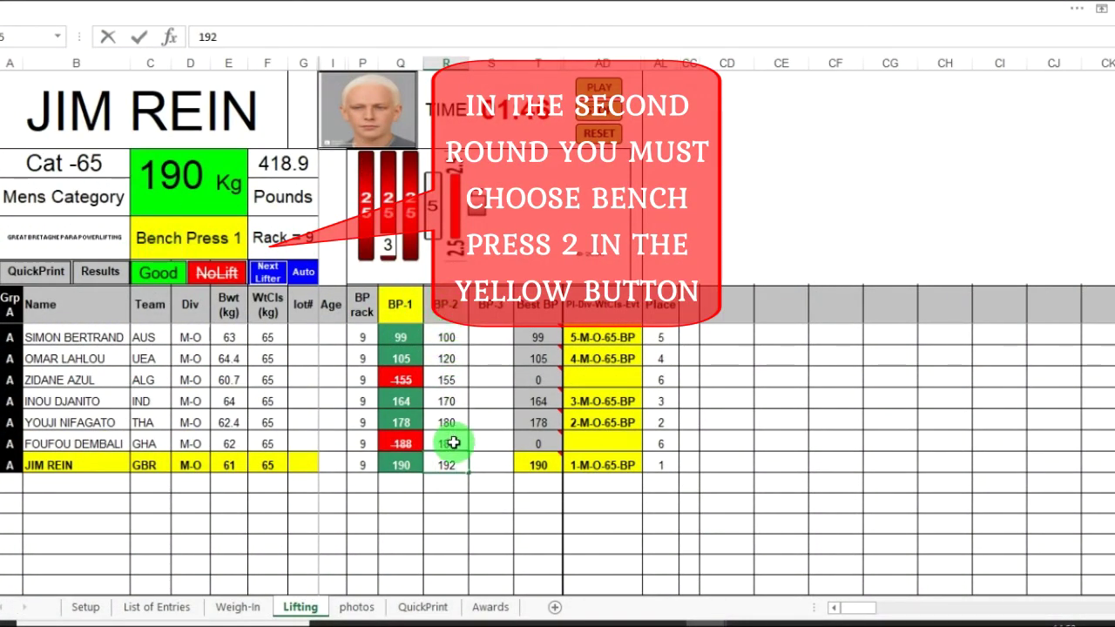
Step: Switch the current round to Bench Press 2
{"action": "left_click", "coordinate": [239, 246]}
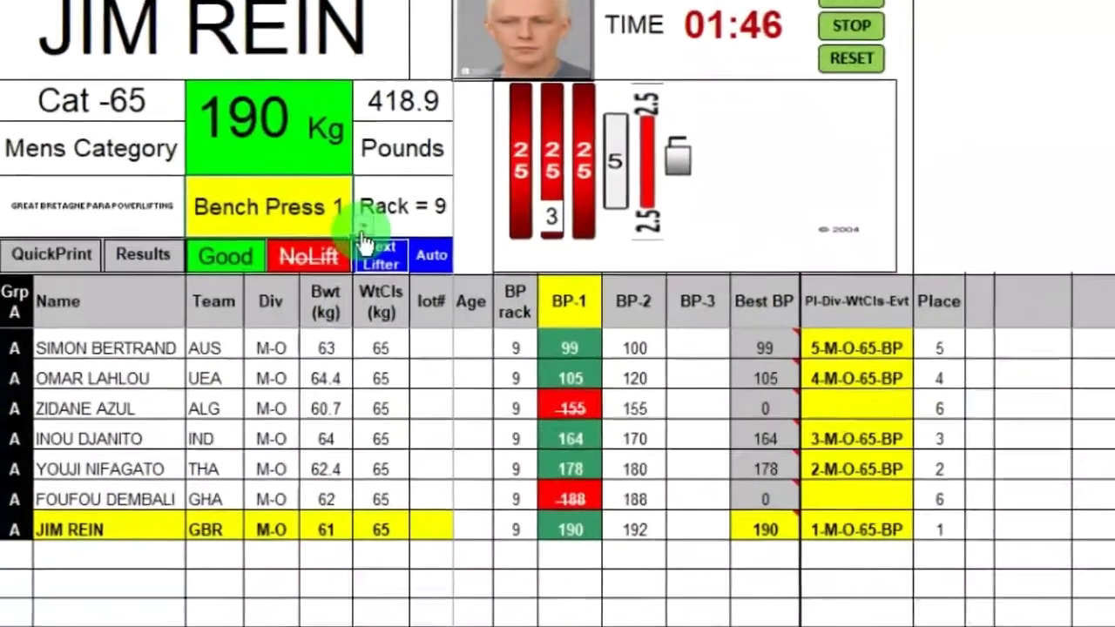
{"action": "left_click", "coordinate": [254, 252]}
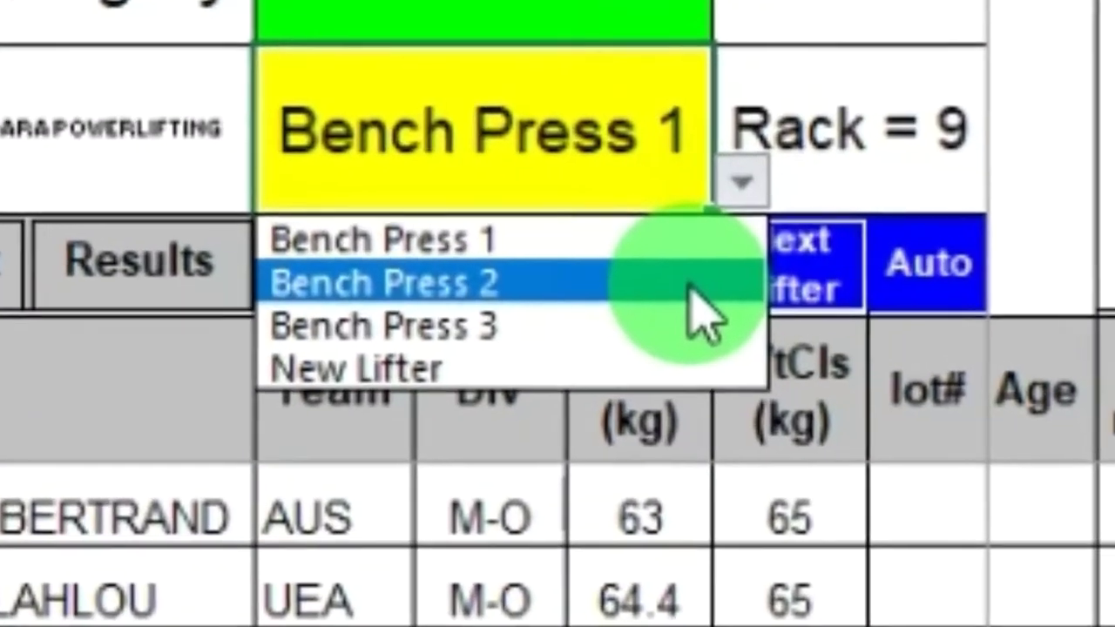
{"action": "left_click", "coordinate": [523, 251]}
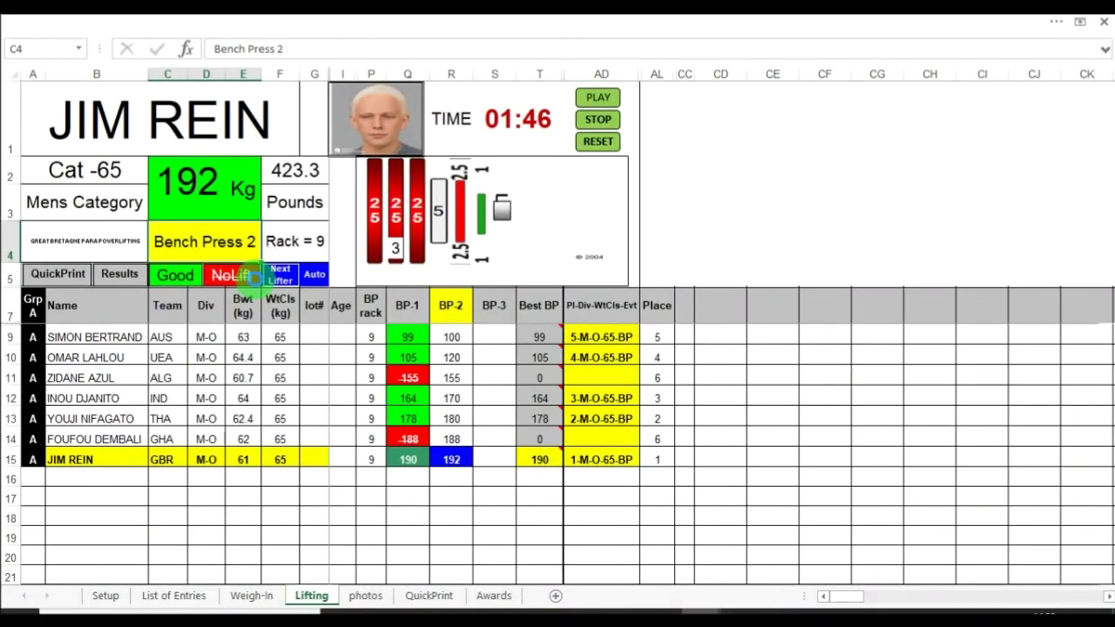
{"action": "left_click", "coordinate": [248, 276]}
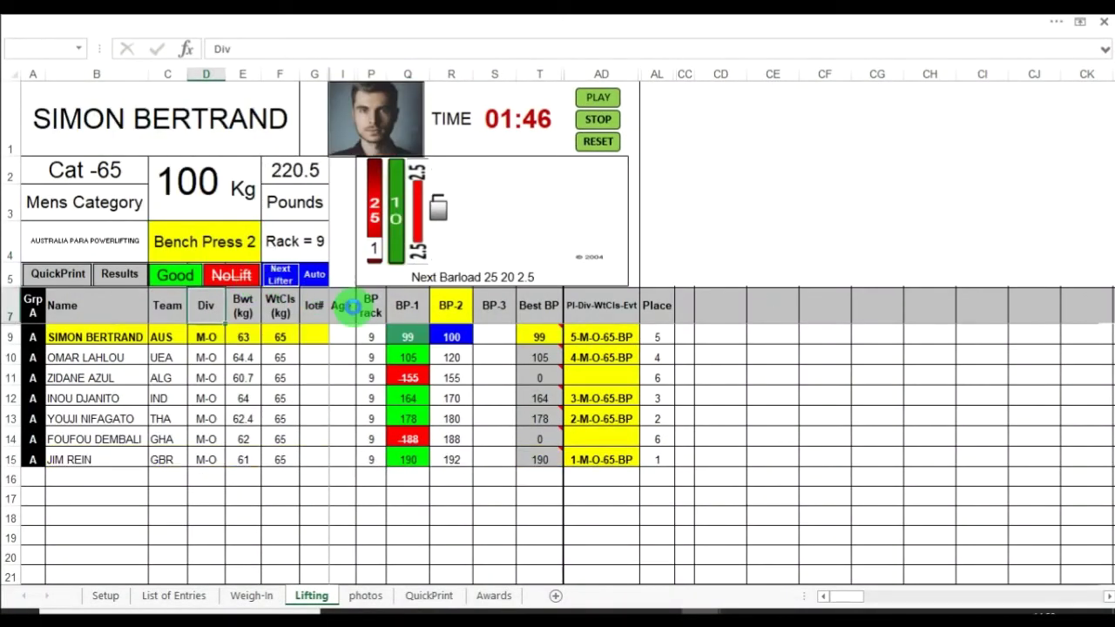
Step: Judge the second-round lifts in rows 9 to 13, failing only row 12, and enter 112, 124, 160, 171 and 181 in BP-3
{"action": "left_click", "coordinate": [175, 281]}
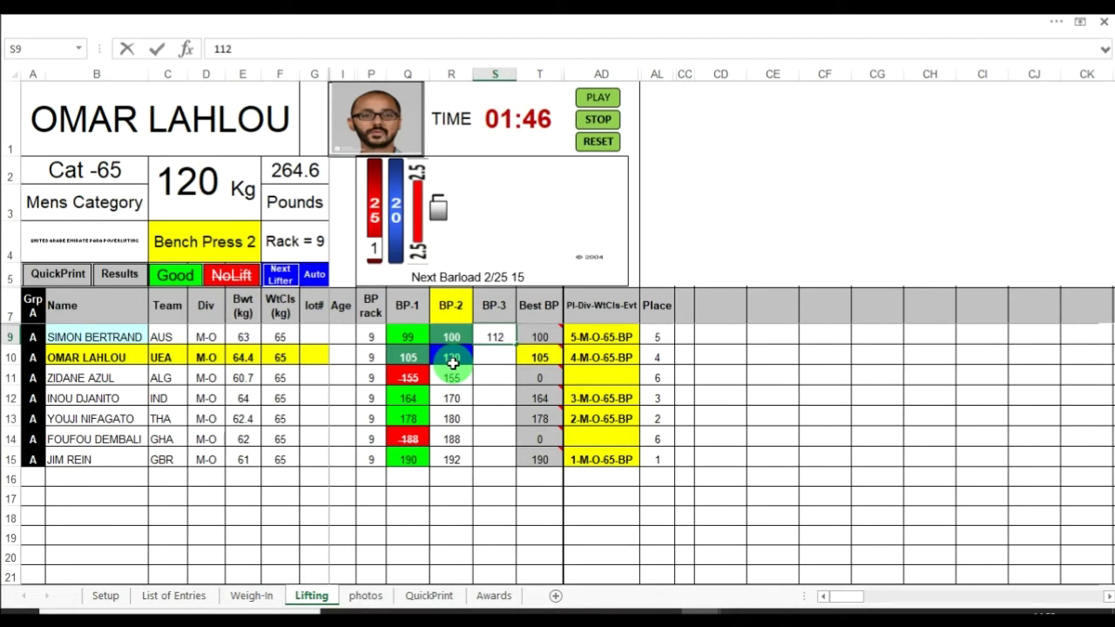
{"action": "left_click", "coordinate": [187, 277]}
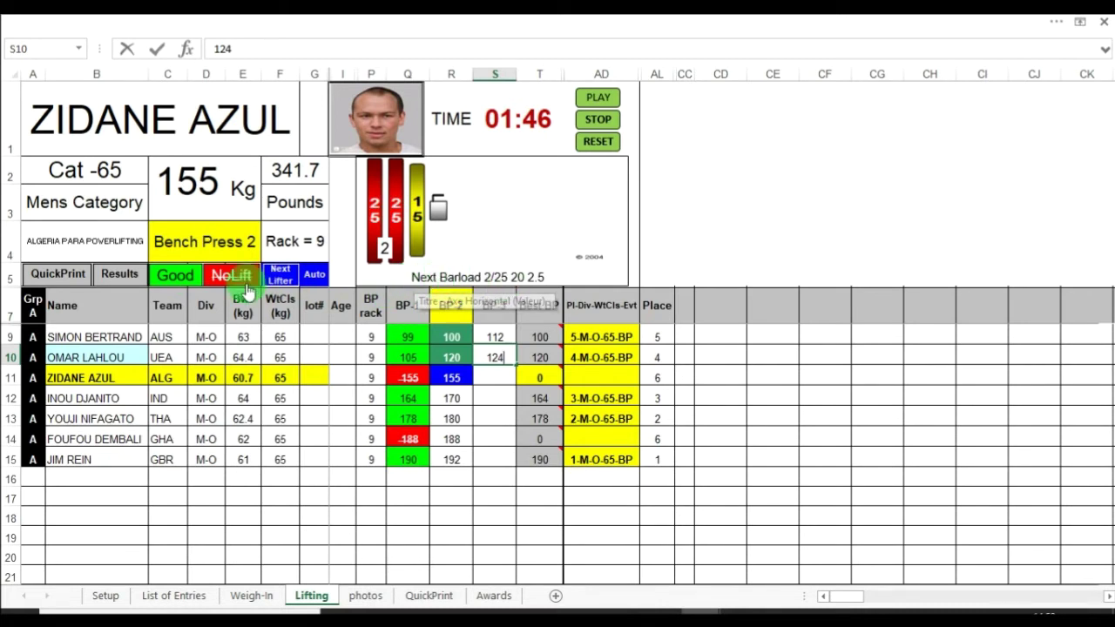
{"action": "left_click", "coordinate": [185, 278]}
{"action": "left_click", "coordinate": [185, 279]}
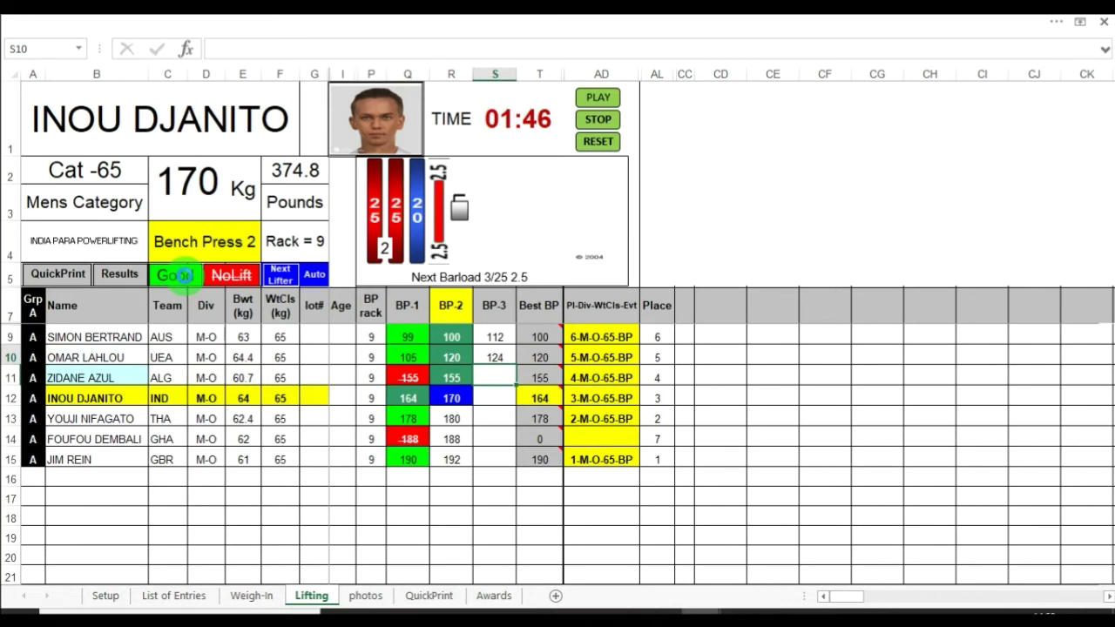
{"action": "key", "text": "Down"}
{"action": "type", "text": "1"}
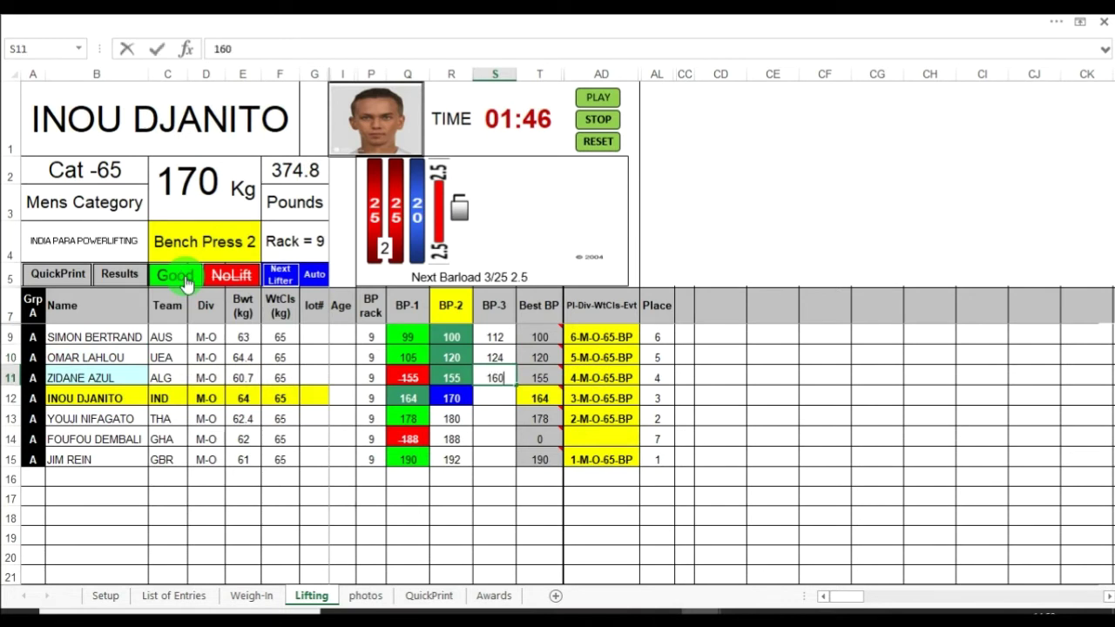
{"action": "left_click", "coordinate": [223, 277]}
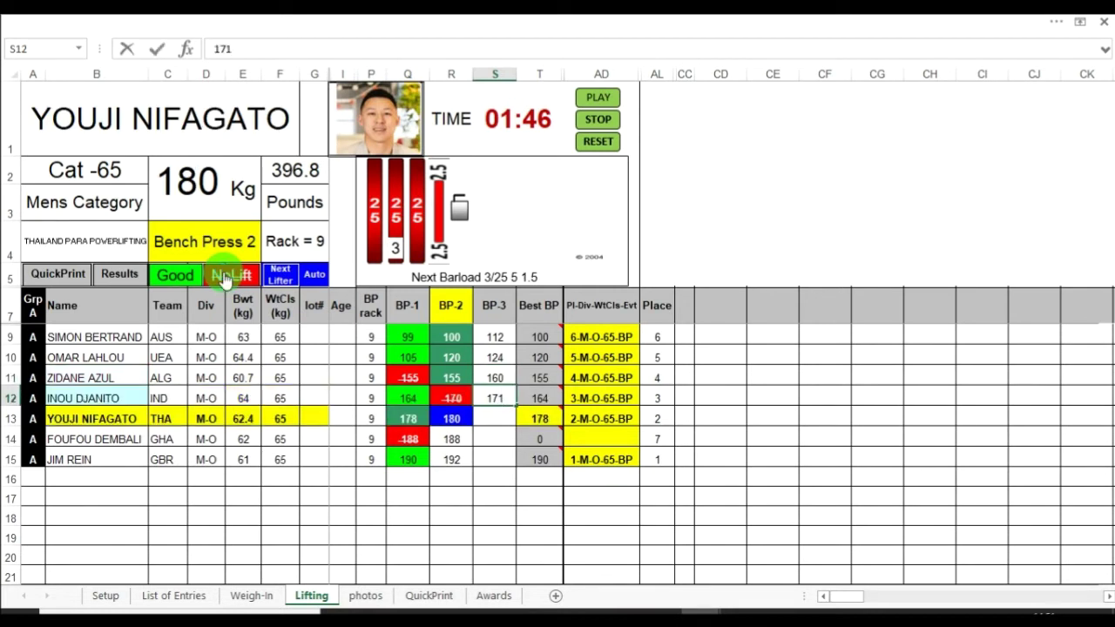
{"action": "left_click", "coordinate": [186, 276]}
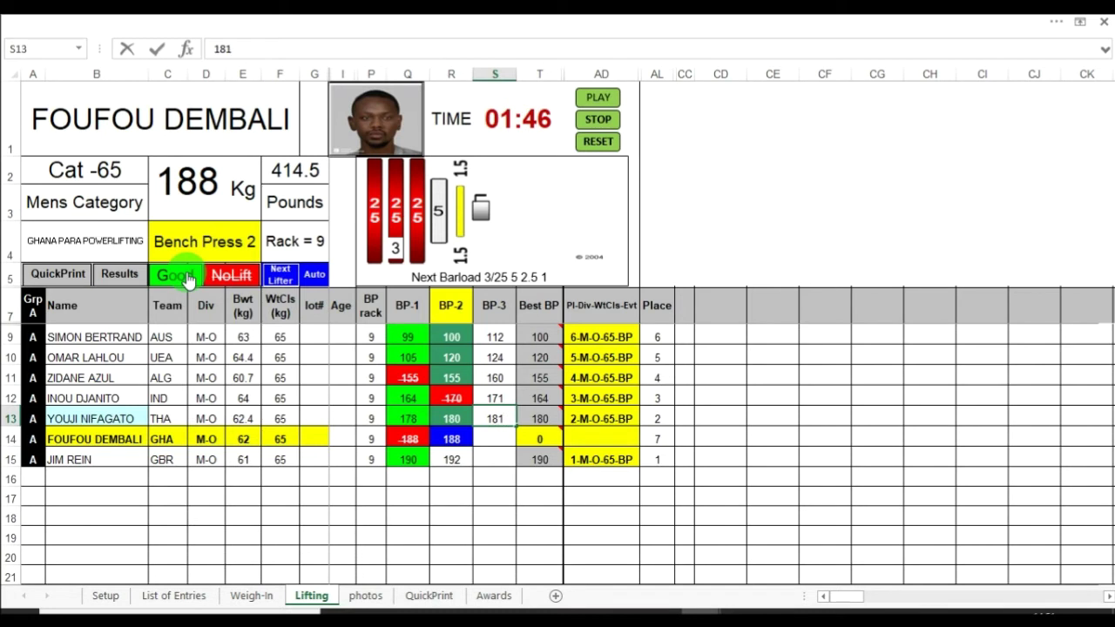
Step: Judge the second-round lifts in rows 14 and 15 as good, and enter 190 and 195 in BP-3
{"action": "left_click", "coordinate": [186, 277]}
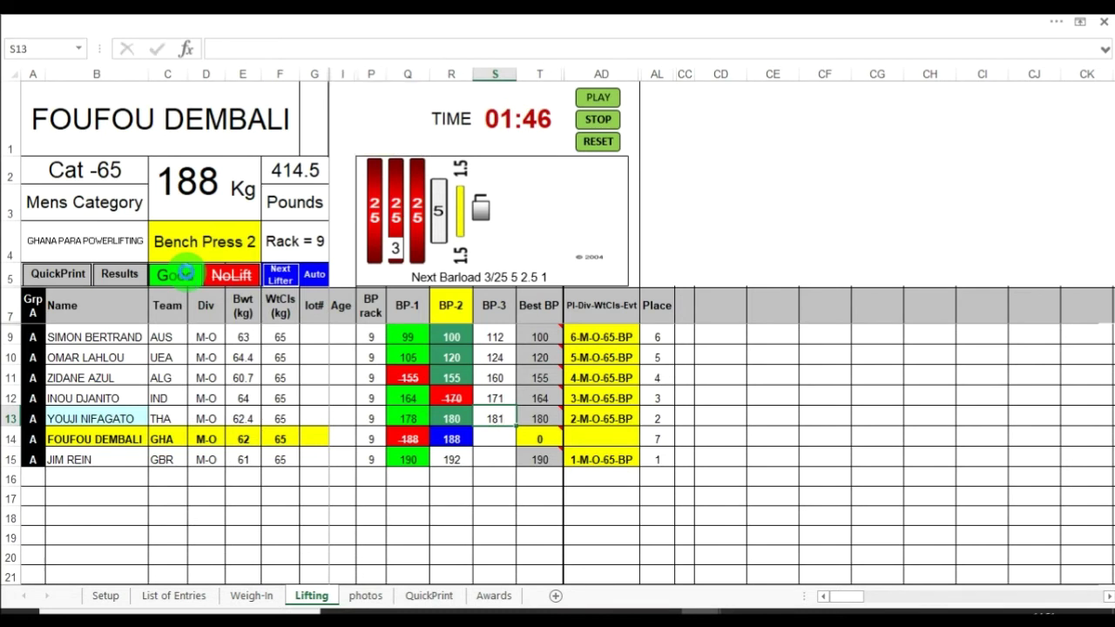
{"action": "left_click", "coordinate": [185, 275]}
Step: Switch the current round to Bench Press 3 and bring up the lifter in row 9
{"action": "left_click", "coordinate": [261, 255]}
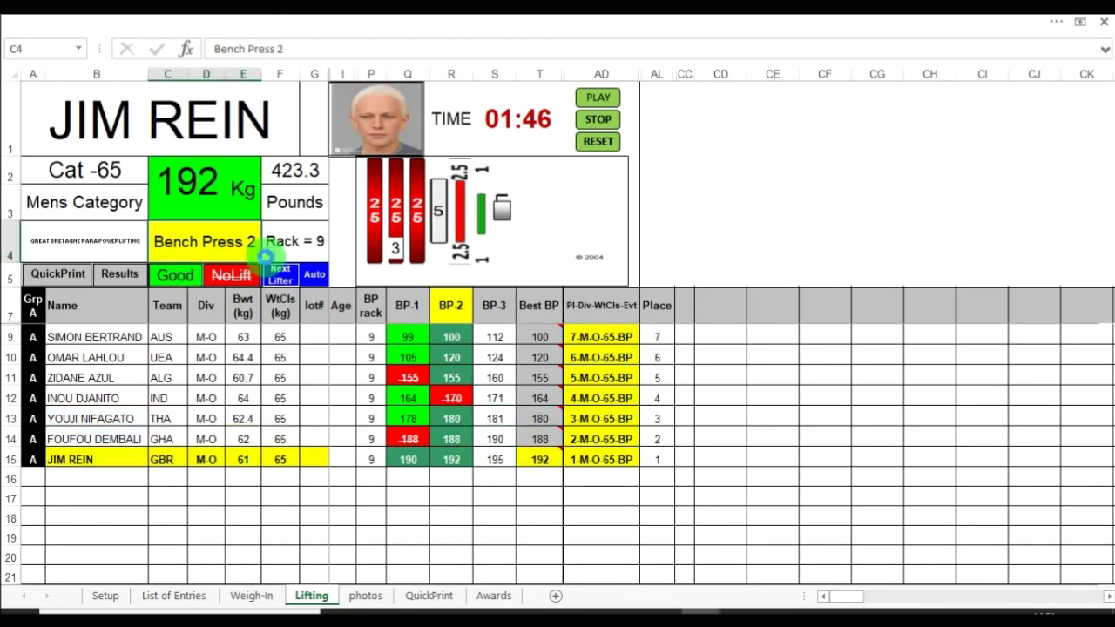
{"action": "left_click", "coordinate": [267, 254]}
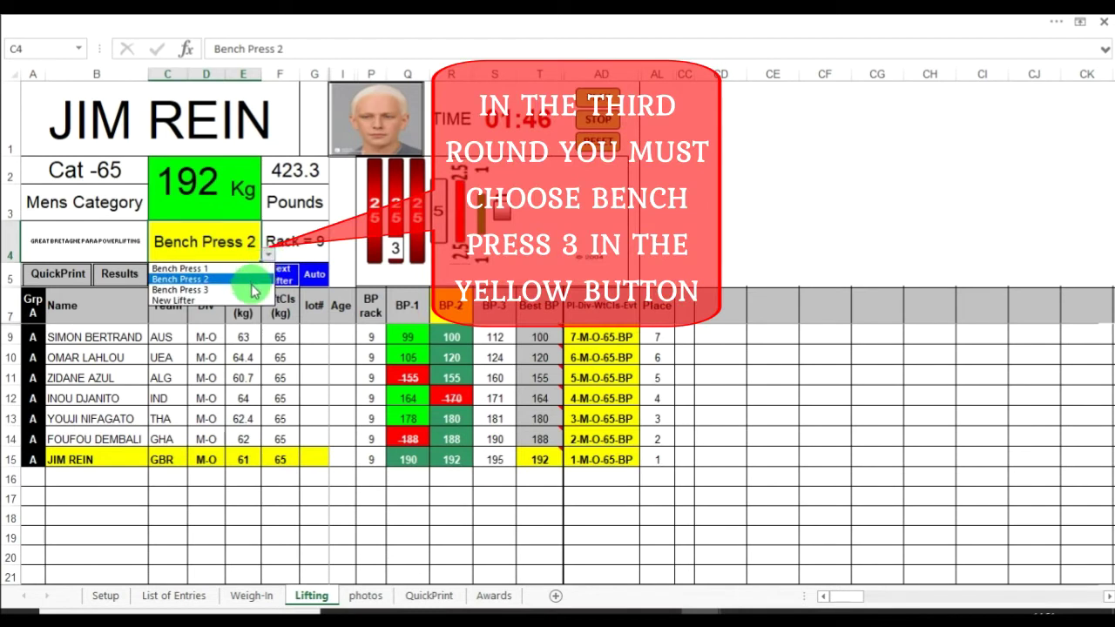
{"action": "left_click", "coordinate": [180, 290]}
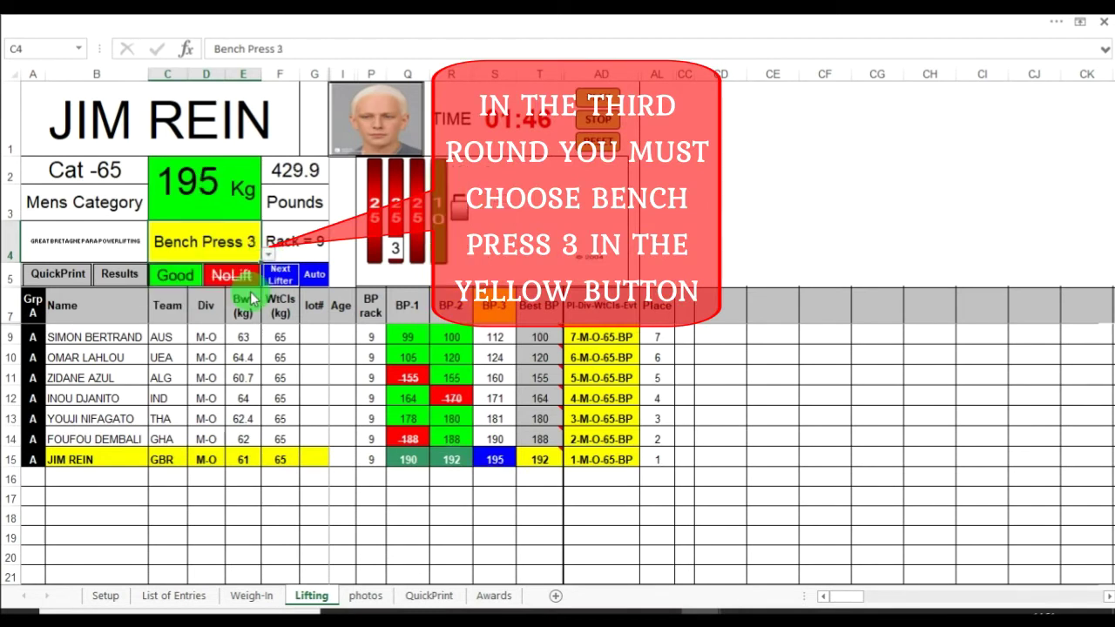
{"action": "left_click", "coordinate": [248, 284]}
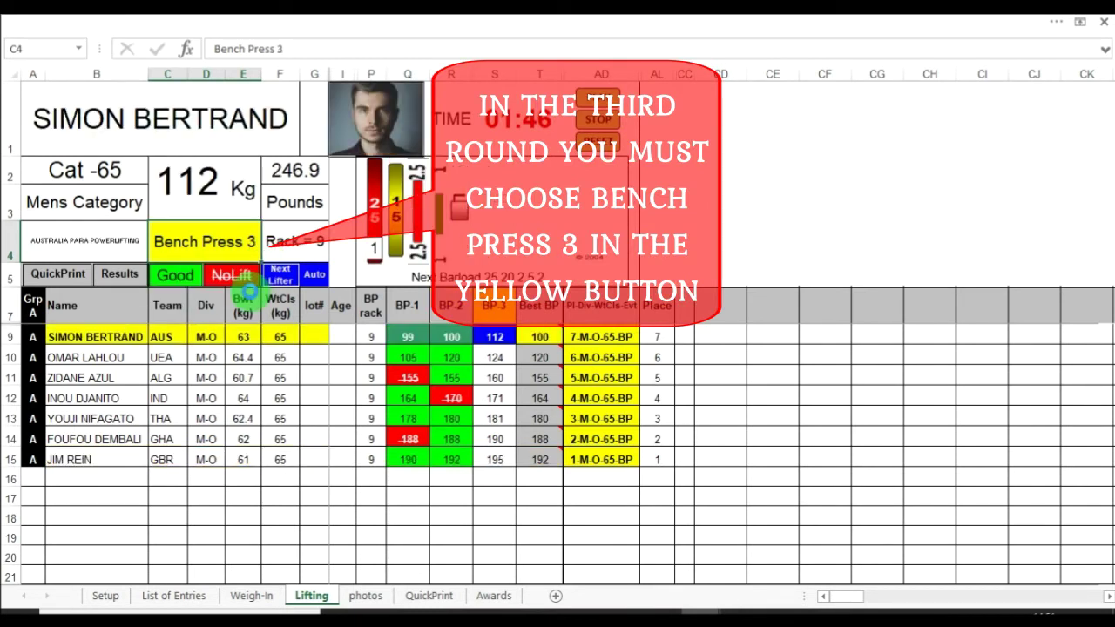
Step: Judge the third-round lifts in rows 9 to 15, failing only rows 13 and 14, and display the final results by placing
{"action": "left_click", "coordinate": [175, 276]}
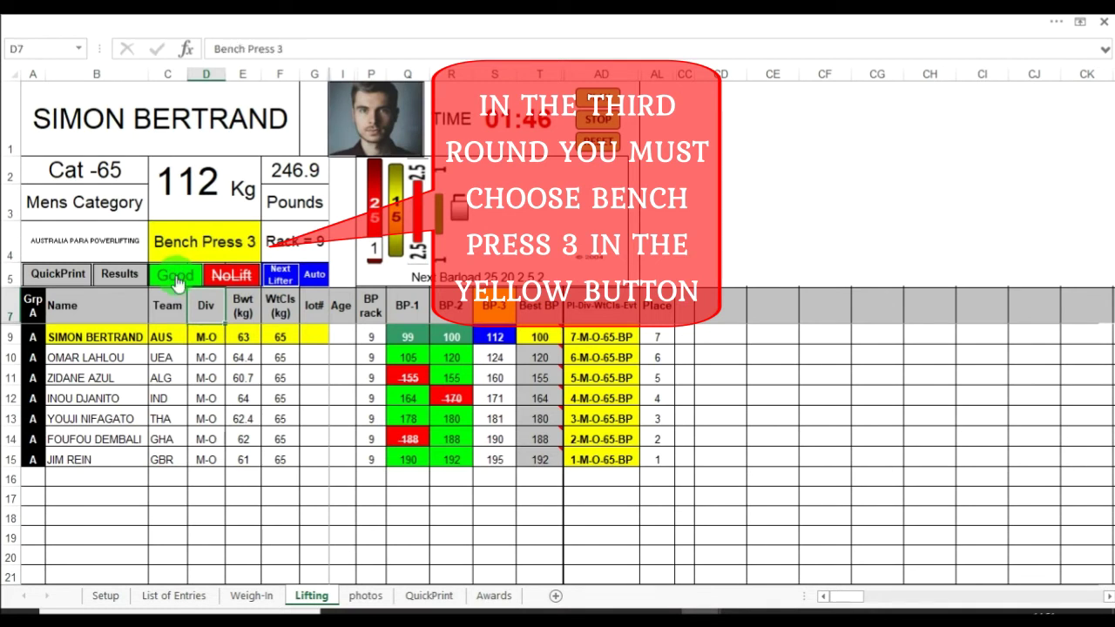
{"action": "left_click", "coordinate": [176, 275]}
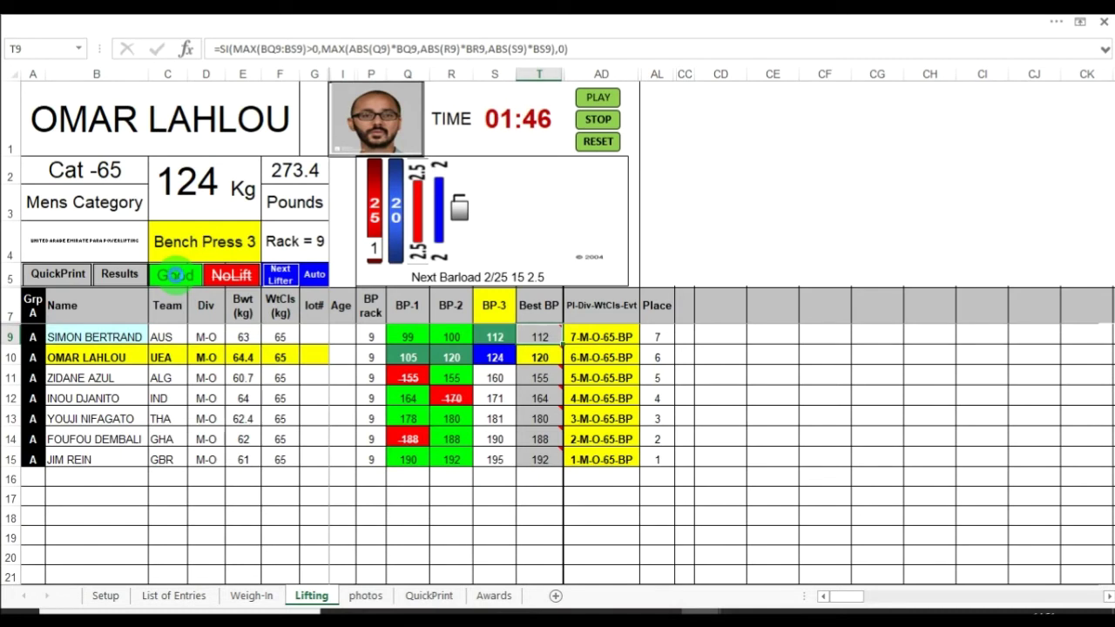
{"action": "left_click", "coordinate": [177, 275]}
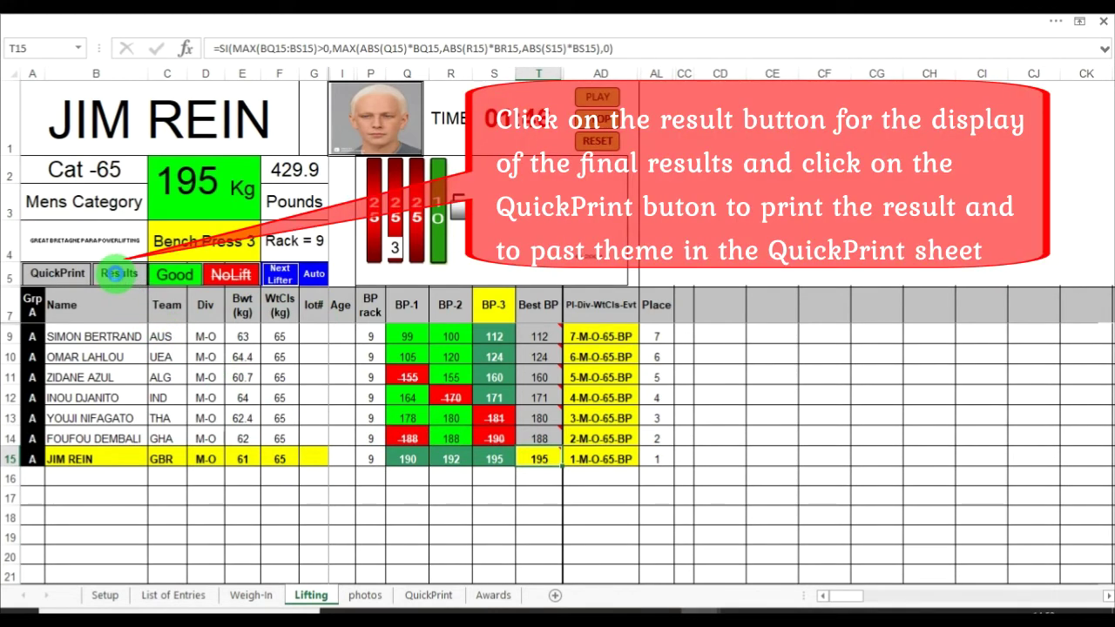
{"action": "left_click", "coordinate": [116, 275]}
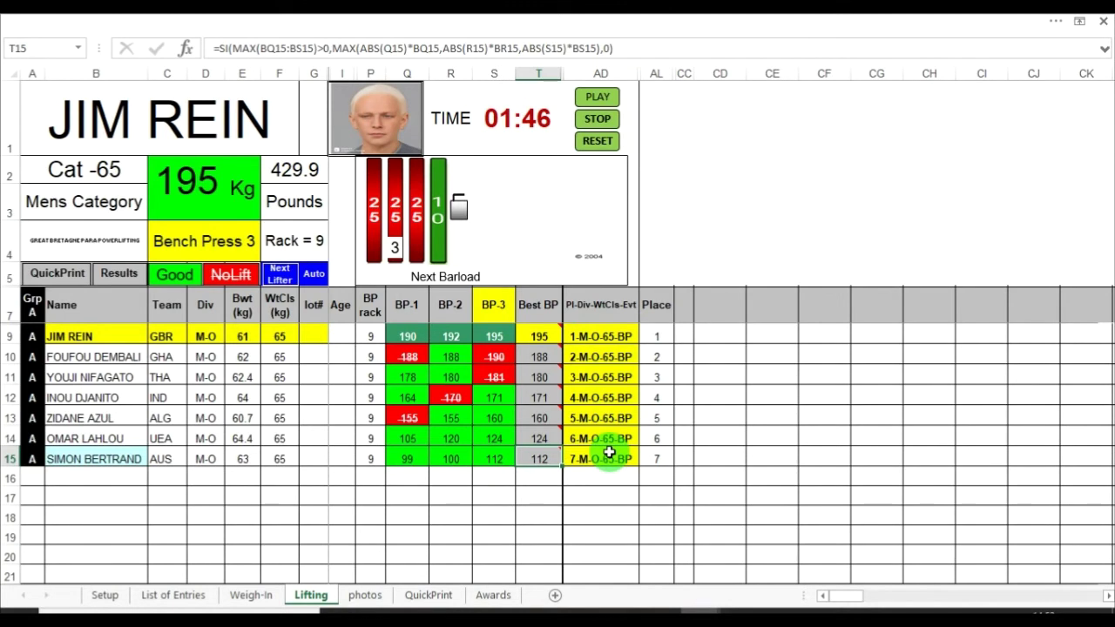
Step: Show the ribbon tabs, and run QuickPrint on the final results without saving the PDF, ending on the QuickPrint sheet
{"action": "left_click", "coordinate": [1080, 29]}
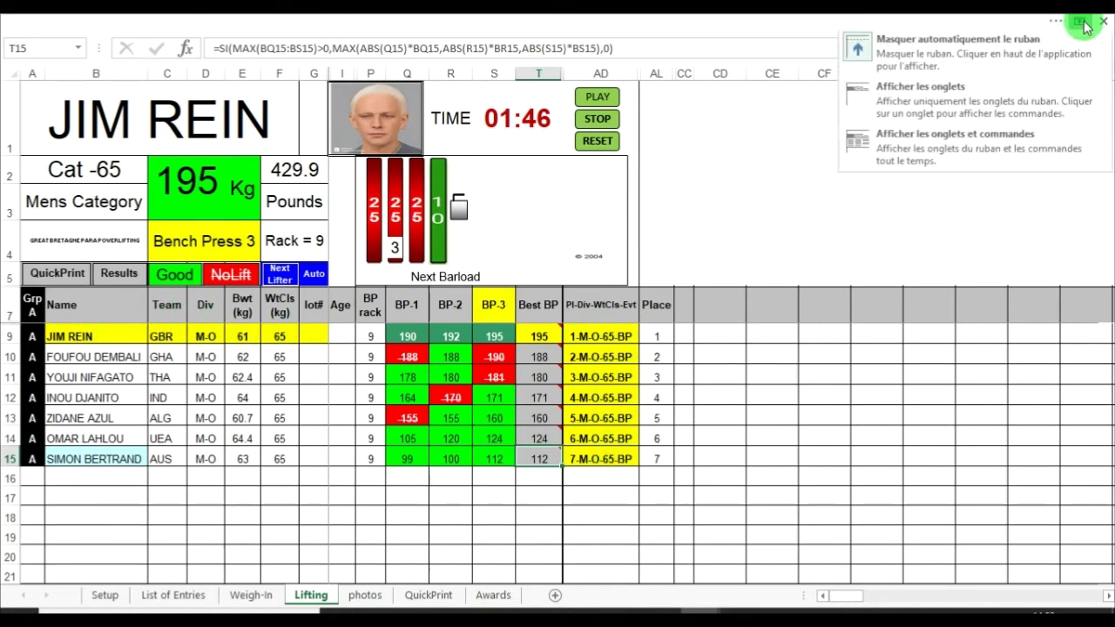
{"action": "left_click", "coordinate": [983, 100]}
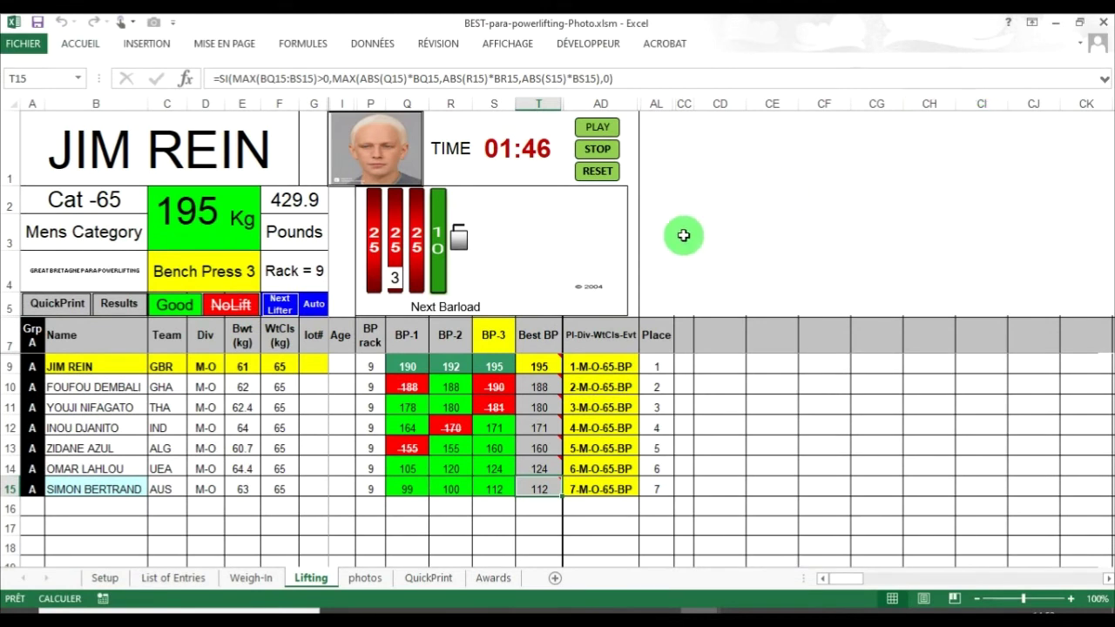
{"action": "left_click", "coordinate": [73, 304]}
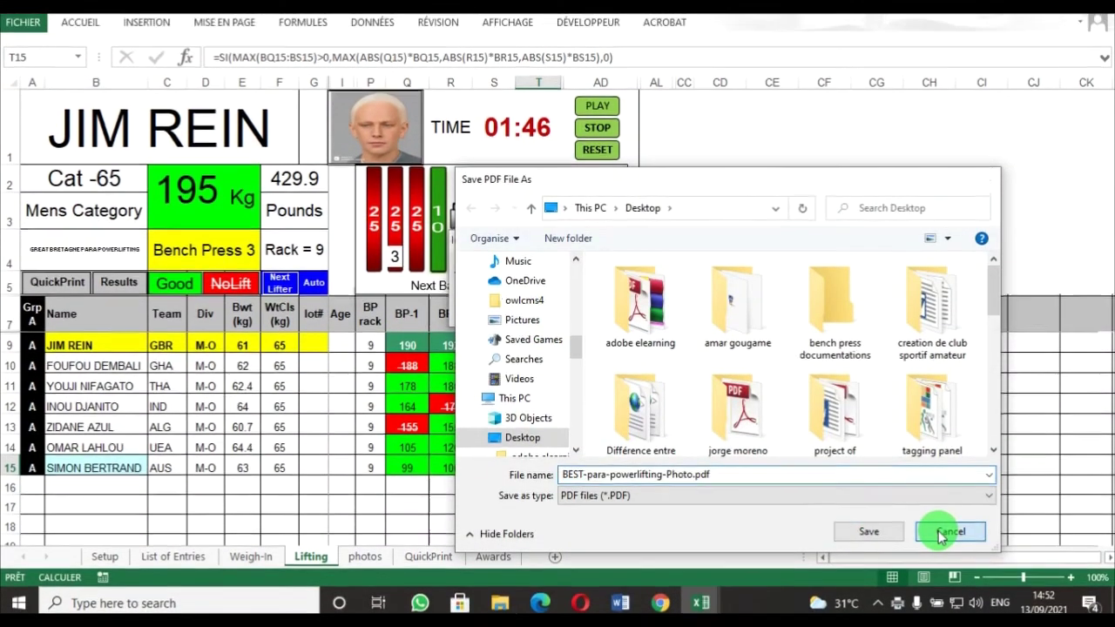
{"action": "left_click", "coordinate": [949, 531]}
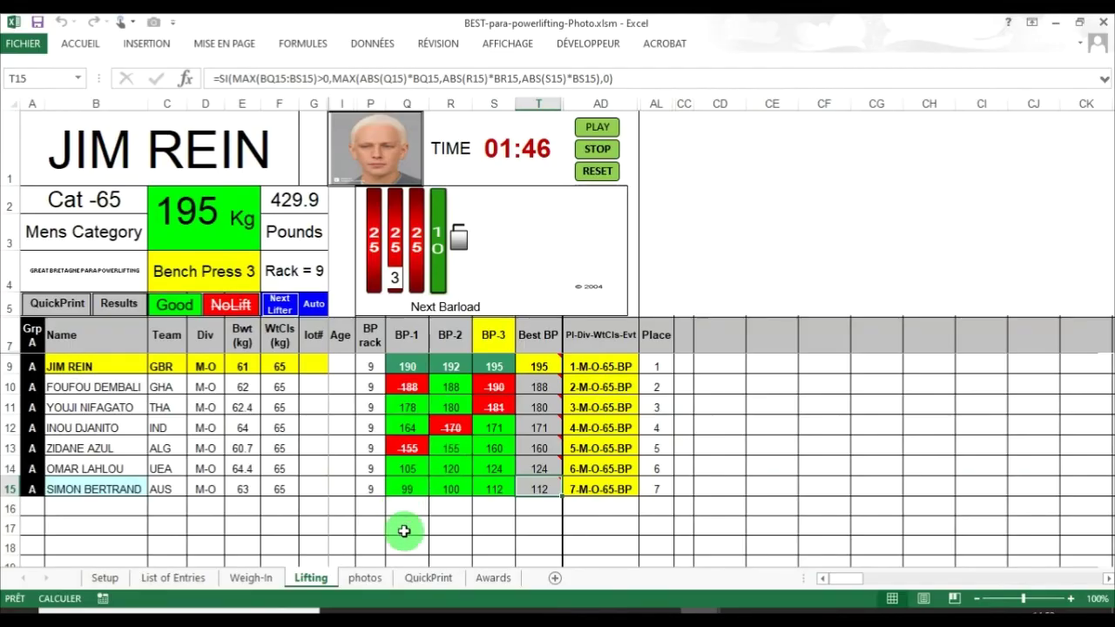
{"action": "left_click", "coordinate": [429, 578]}
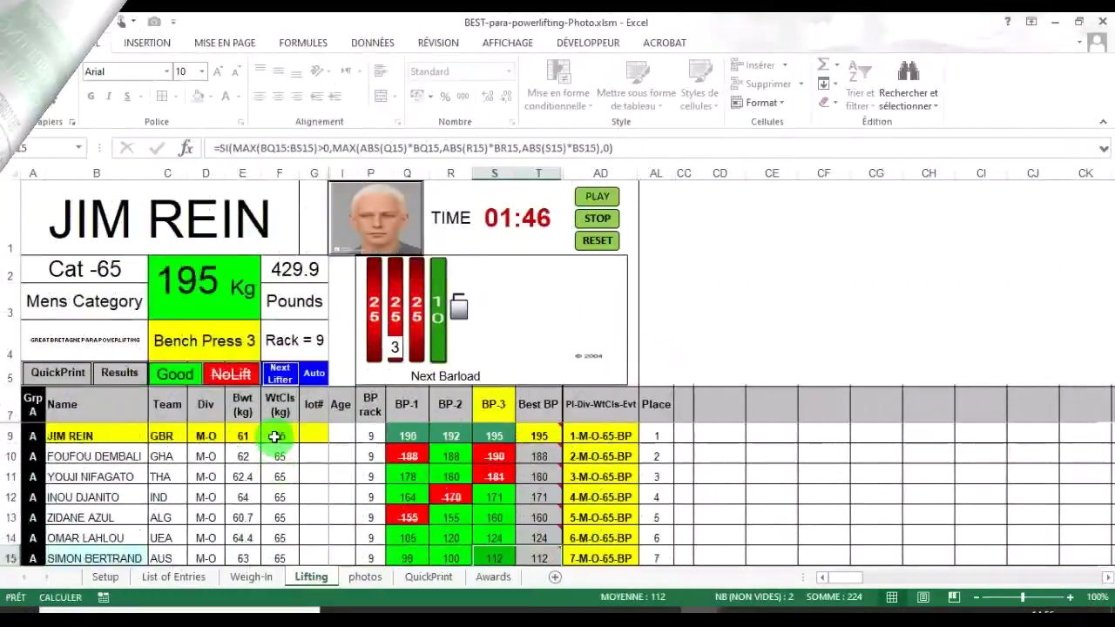
Step: Display the winners of the Mens Category on the Awards sheet by choosing weight class 65
{"action": "left_click", "coordinate": [496, 578]}
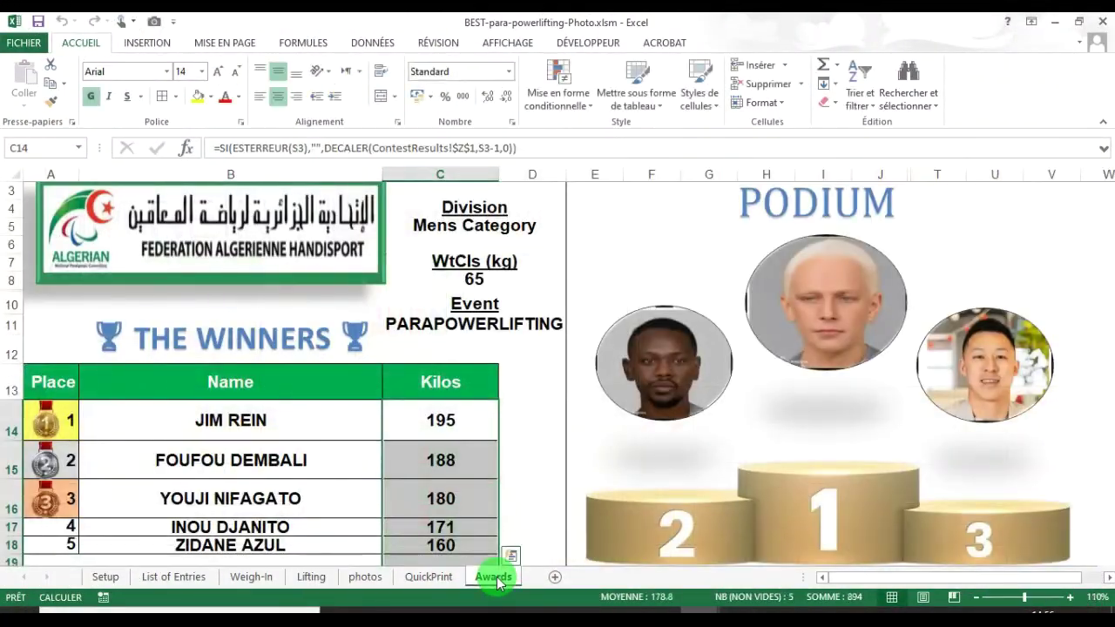
{"action": "left_click", "coordinate": [501, 262]}
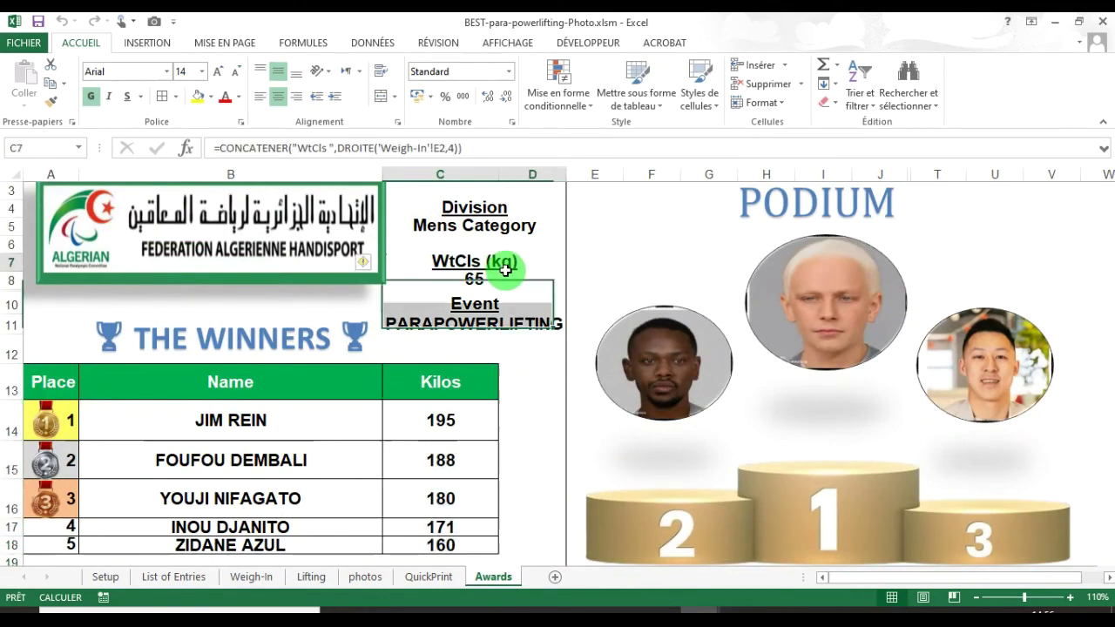
{"action": "left_click", "coordinate": [557, 277]}
{"action": "left_click", "coordinate": [572, 283]}
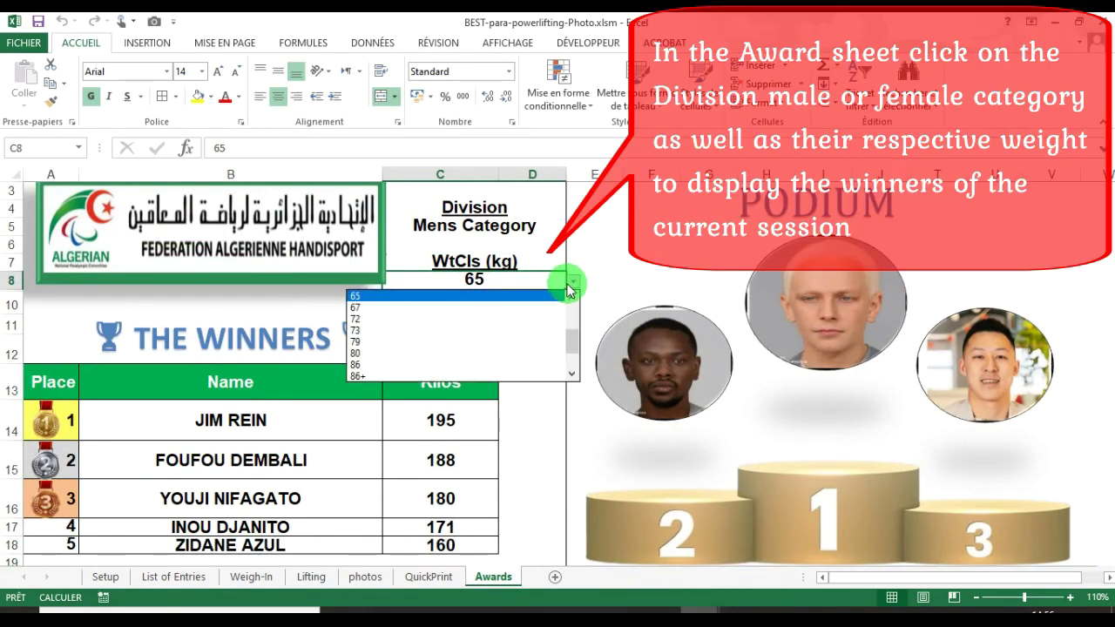
{"action": "left_click", "coordinate": [542, 297]}
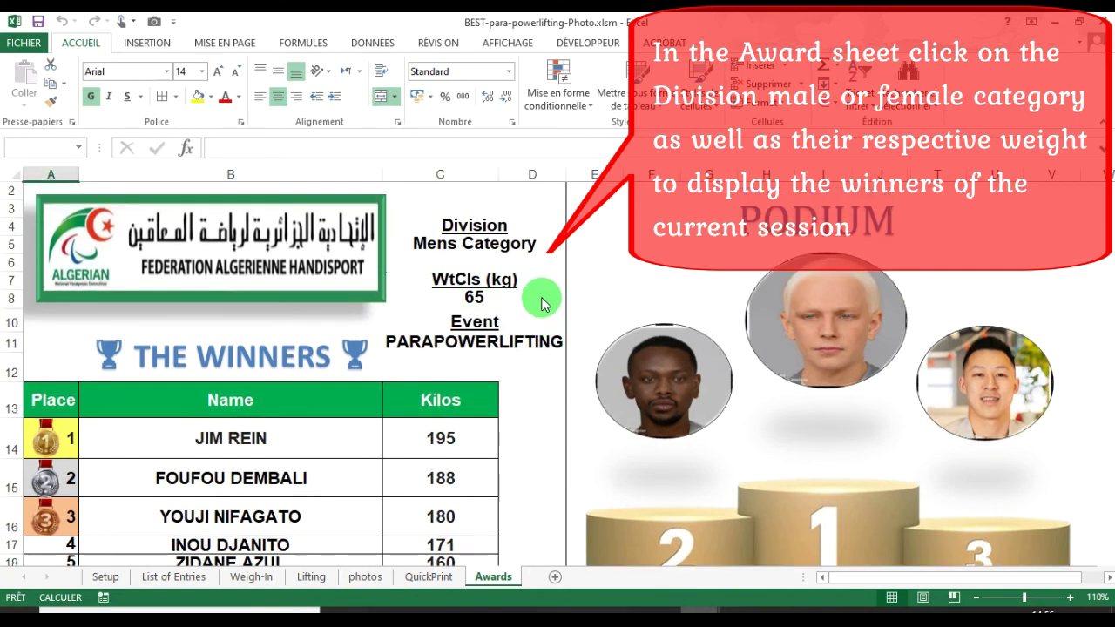
Step: View the full winners table and podium with the ribbon hidden, and restore the ribbon with its tabs and commands
{"action": "left_click", "coordinate": [1032, 21]}
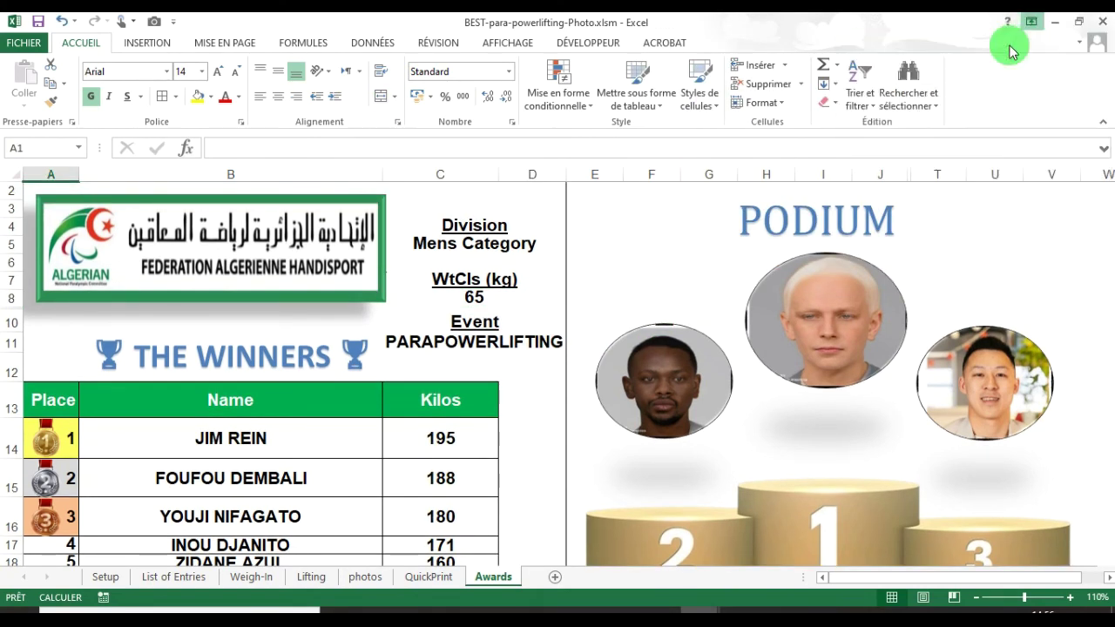
{"action": "left_click", "coordinate": [1010, 50]}
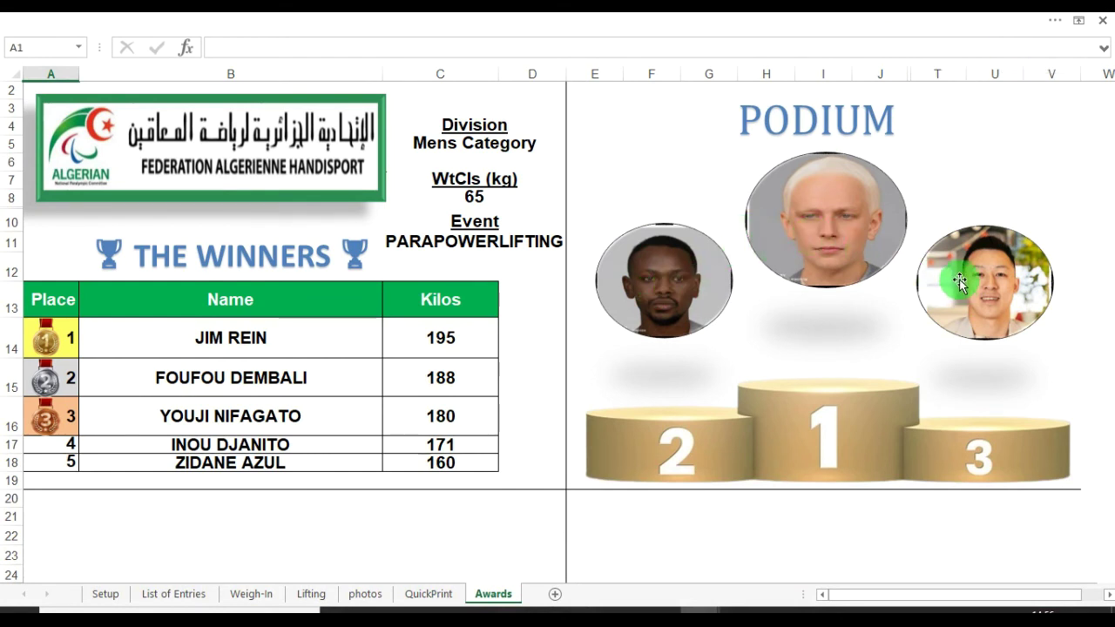
{"action": "left_click", "coordinate": [1080, 22]}
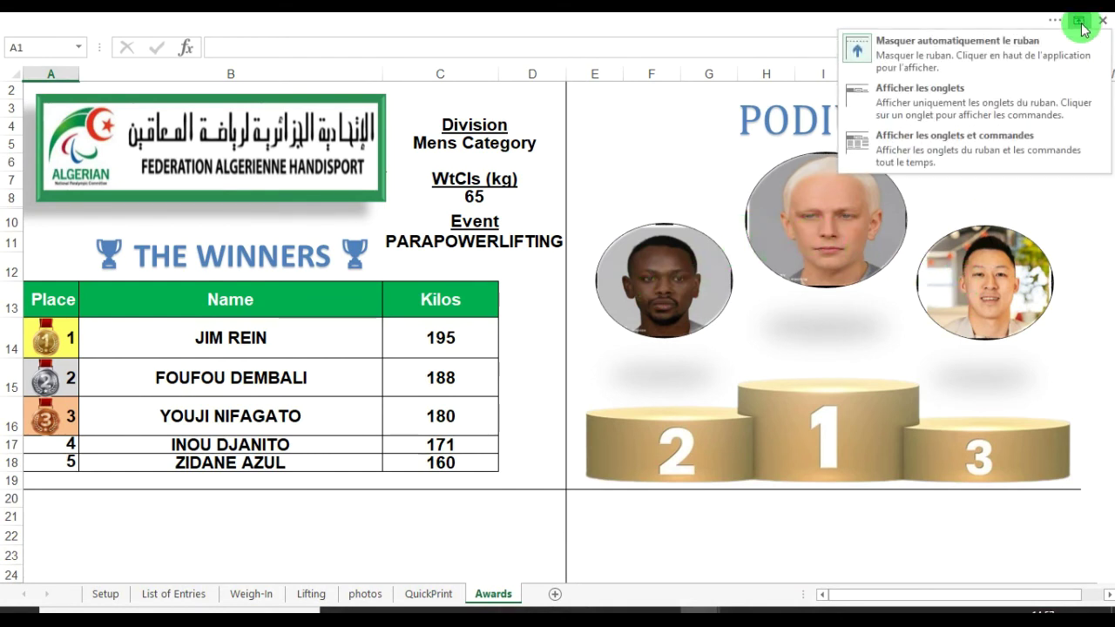
{"action": "left_click", "coordinate": [927, 157]}
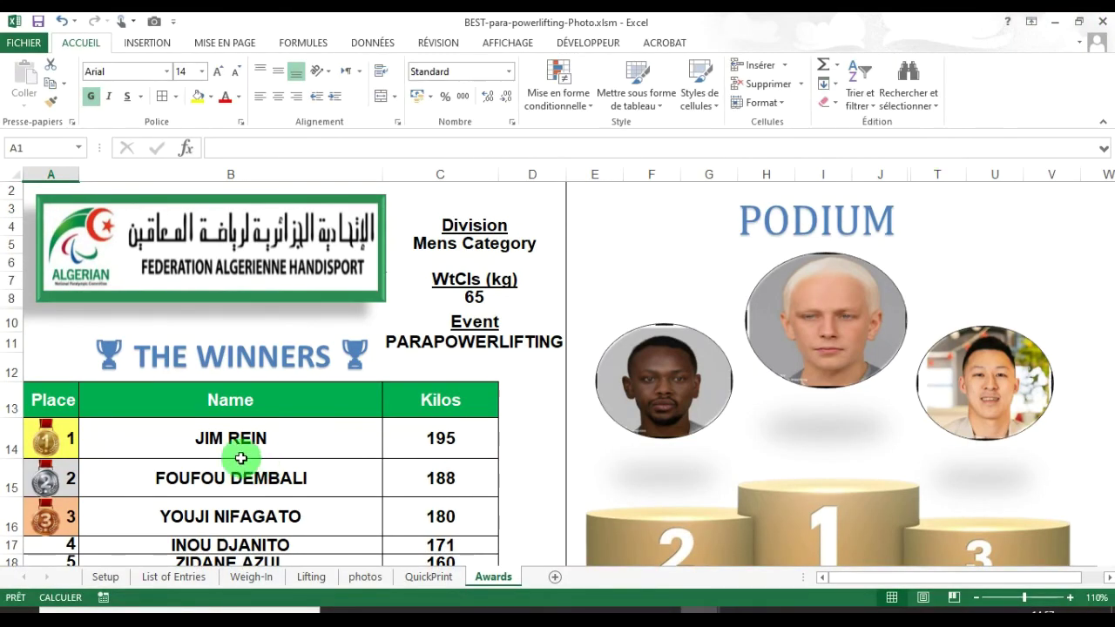
Step: Return to the Lifting sheet
{"action": "left_click", "coordinate": [314, 578]}
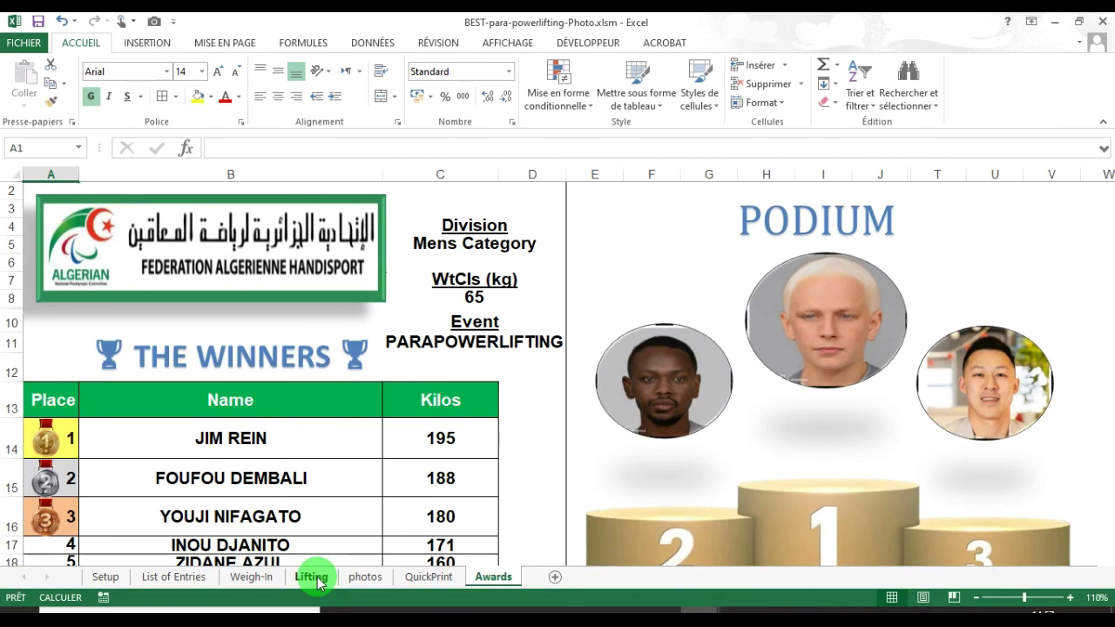